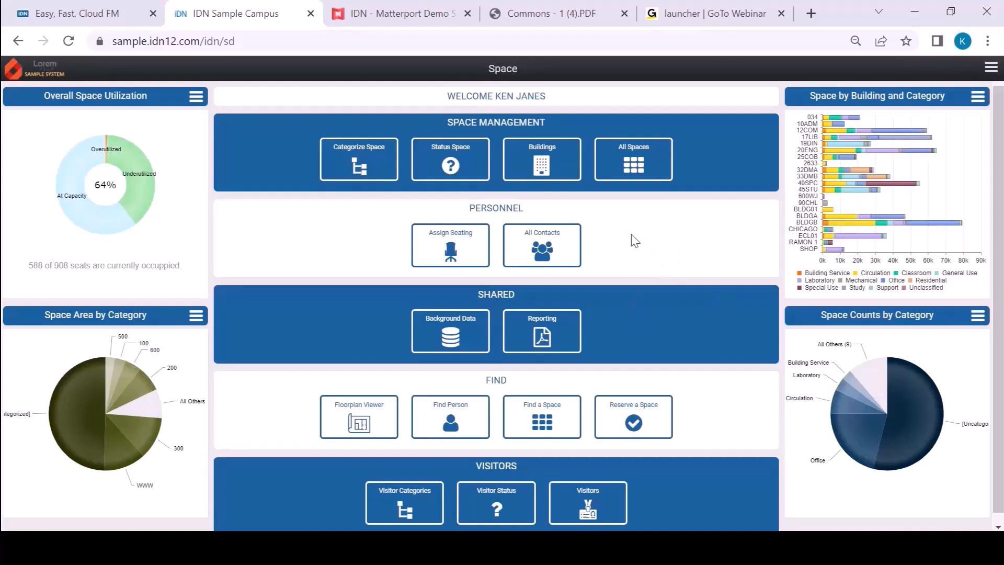
Step: Open the RFH - Riverfront Center record from the list of buildings
click(554, 162)
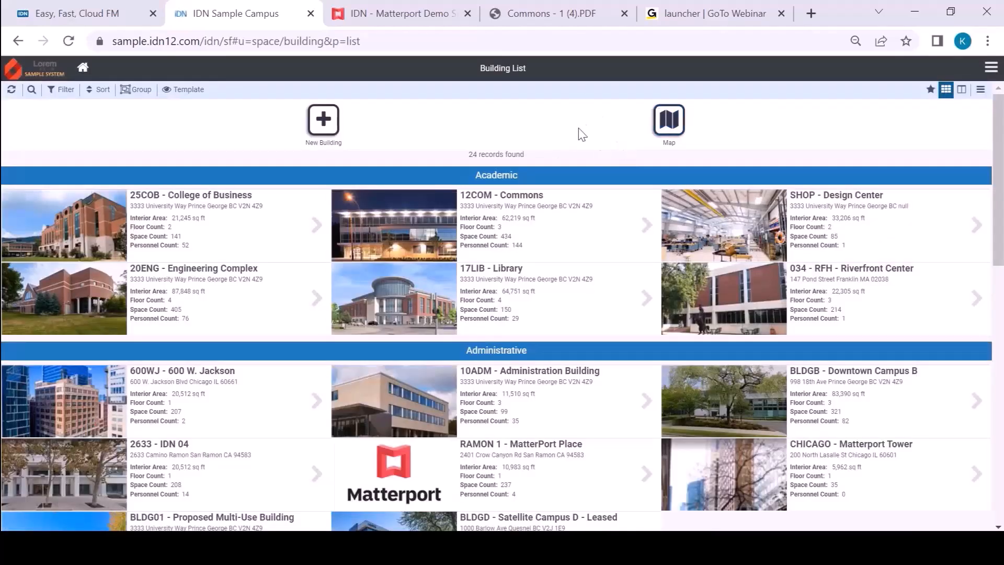
click(898, 309)
click(914, 282)
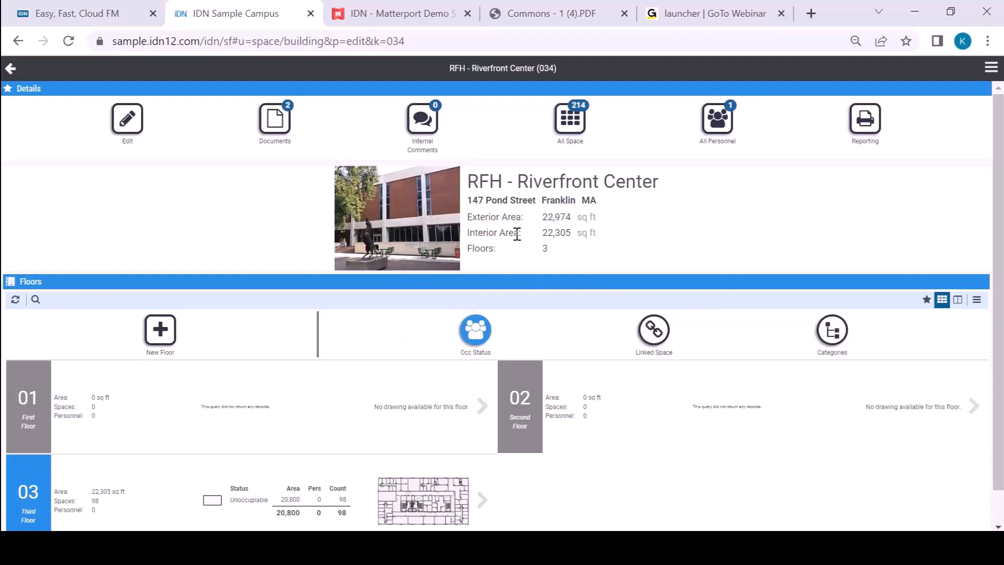
Step: Add a new floor to the Riverfront Center with code 04 and name Fourth Floor, and save it
click(159, 338)
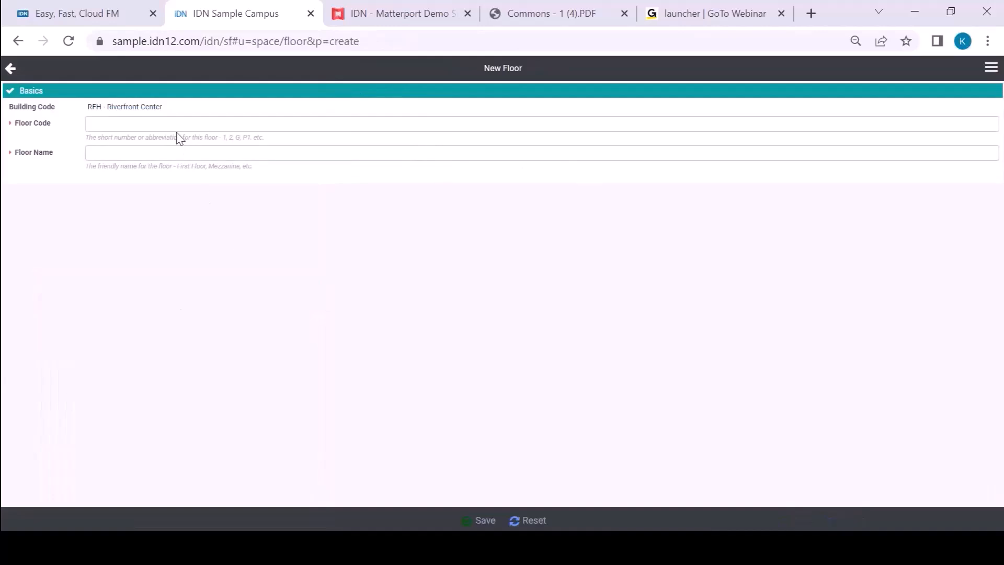
click(180, 125)
text(04)
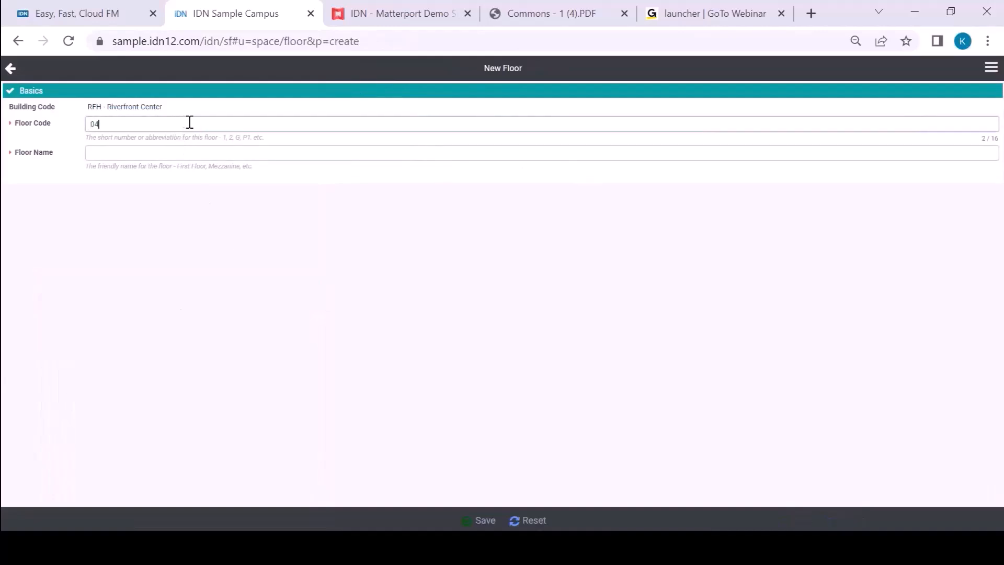
click(220, 152)
text(Fourth Floor)
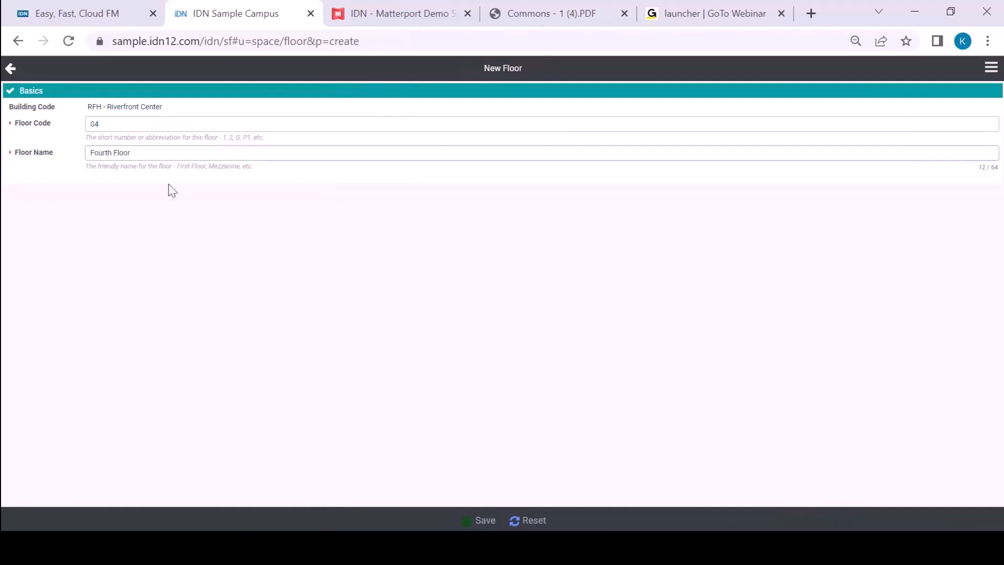
click(480, 522)
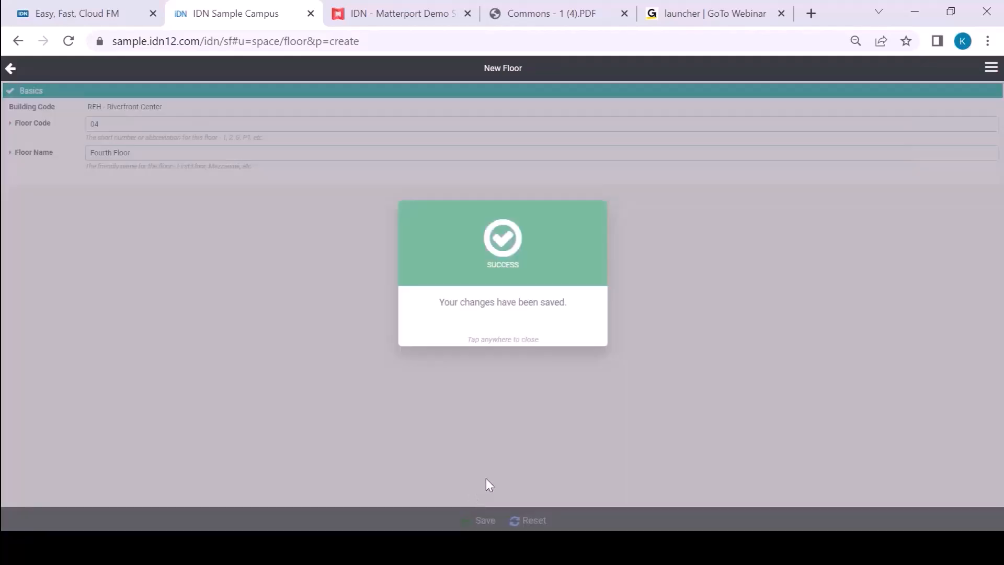
click(472, 490)
Step: Open the building's floorplan viewer from the Fourth Floor entry and switch it to floor 04
scroll(579, 391, down, 1)
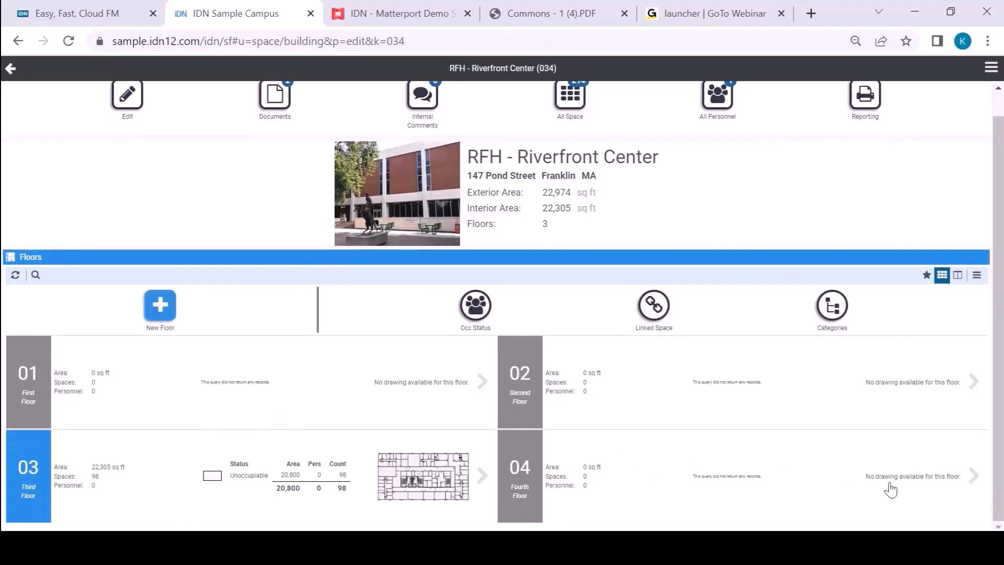
click(974, 477)
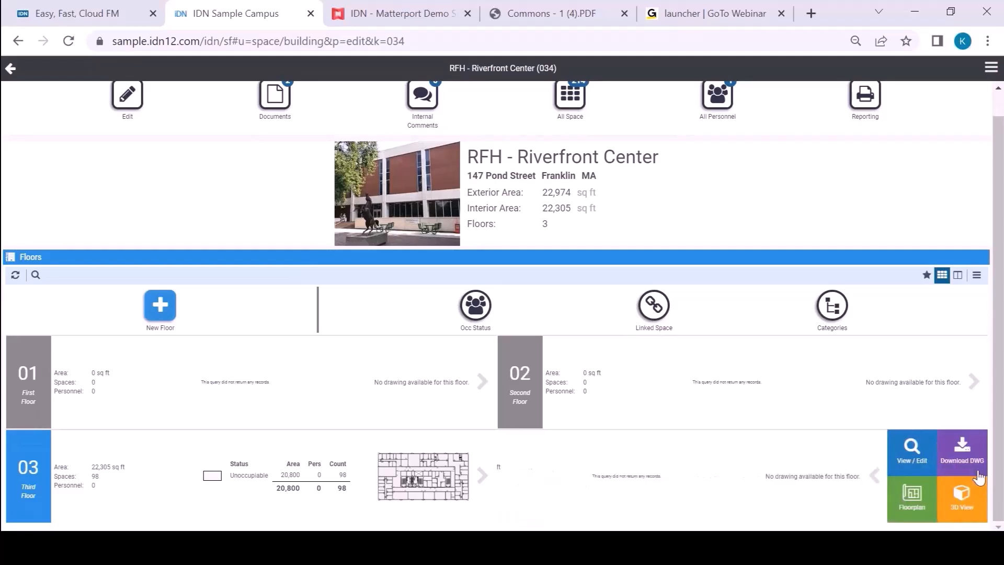
click(923, 501)
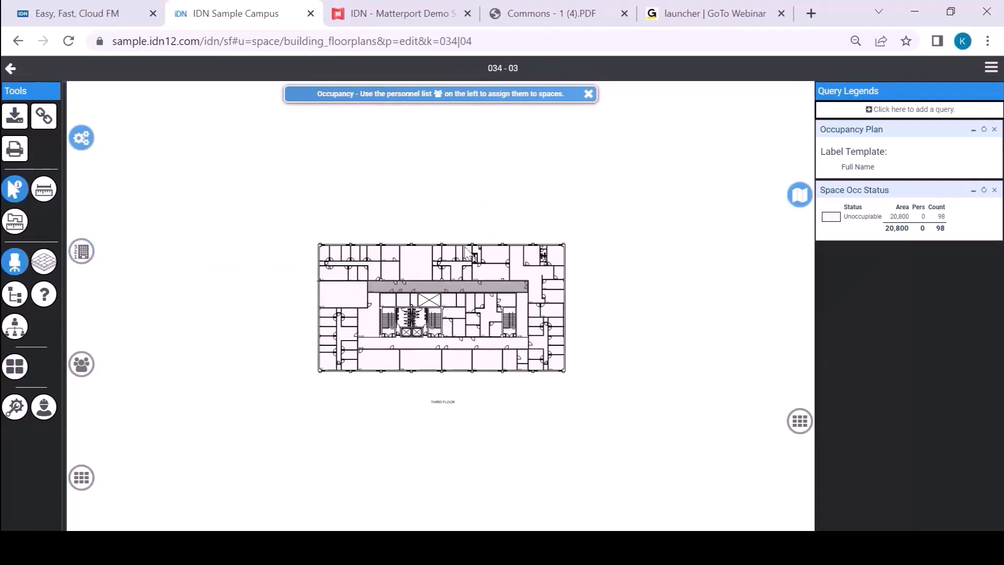
click(81, 252)
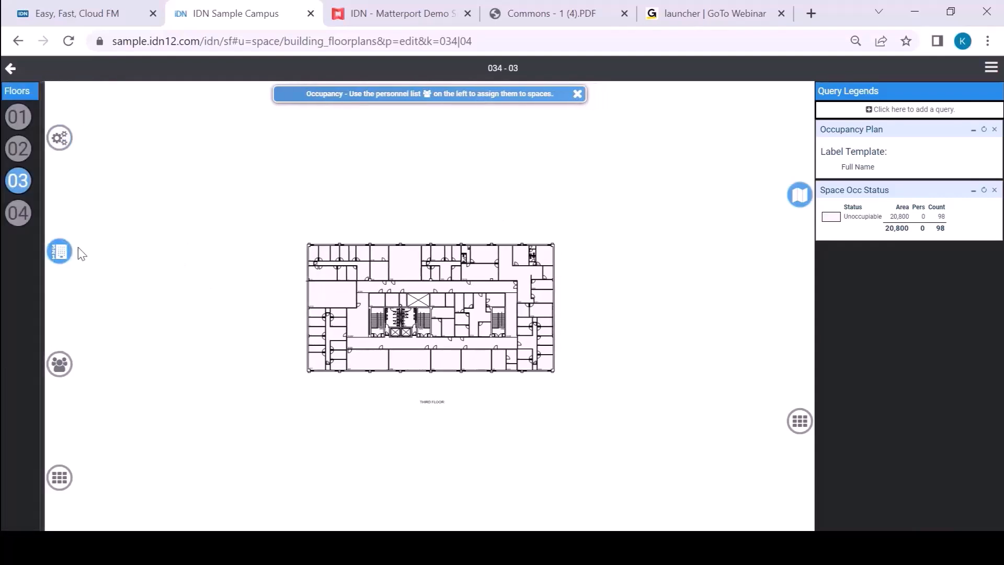
click(19, 213)
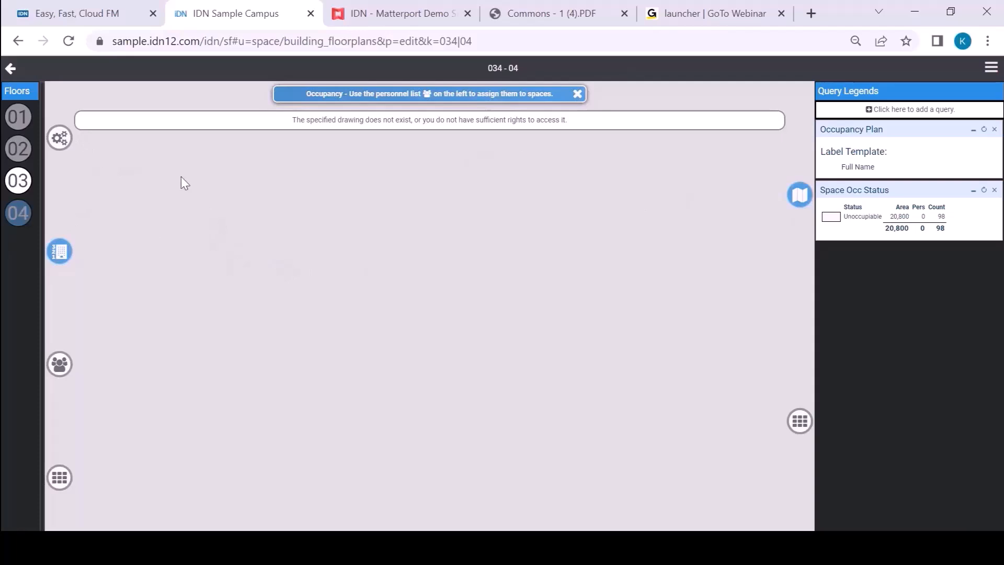
Step: Open the drawing link tool for floor 04 and upload the 034-04 drawing from the Demo Files folder
click(61, 143)
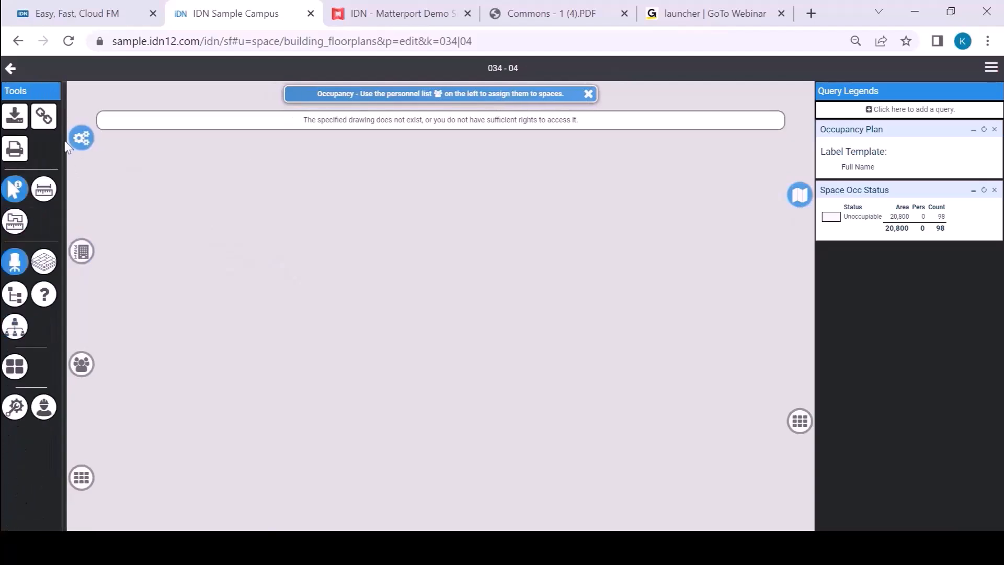
click(46, 119)
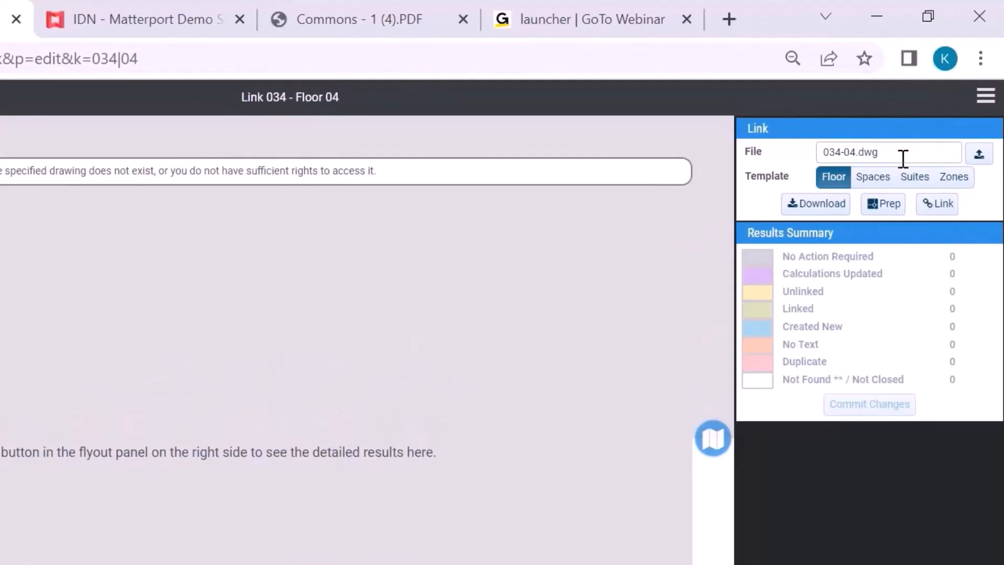
click(979, 156)
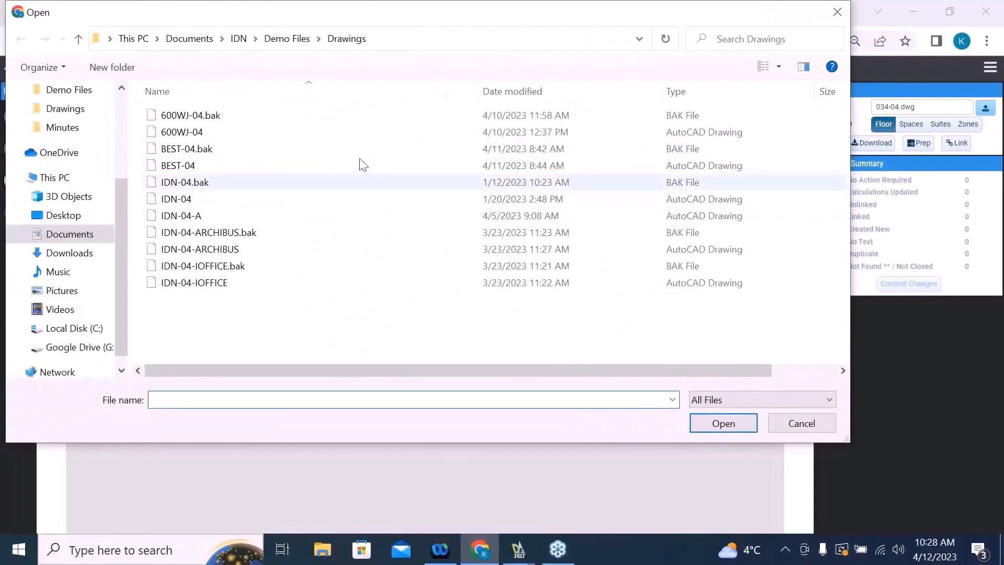
click(287, 38)
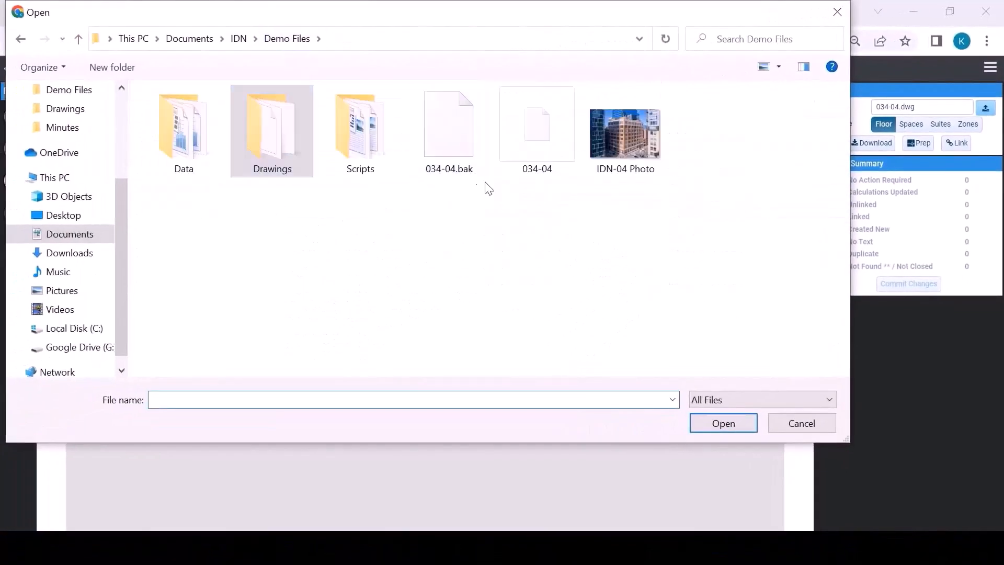
click(536, 145)
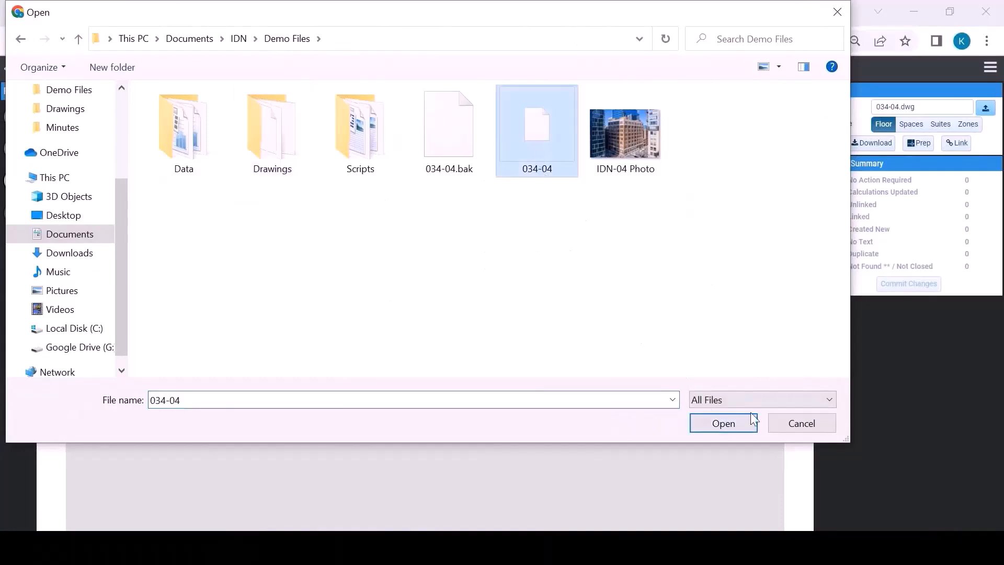
click(732, 424)
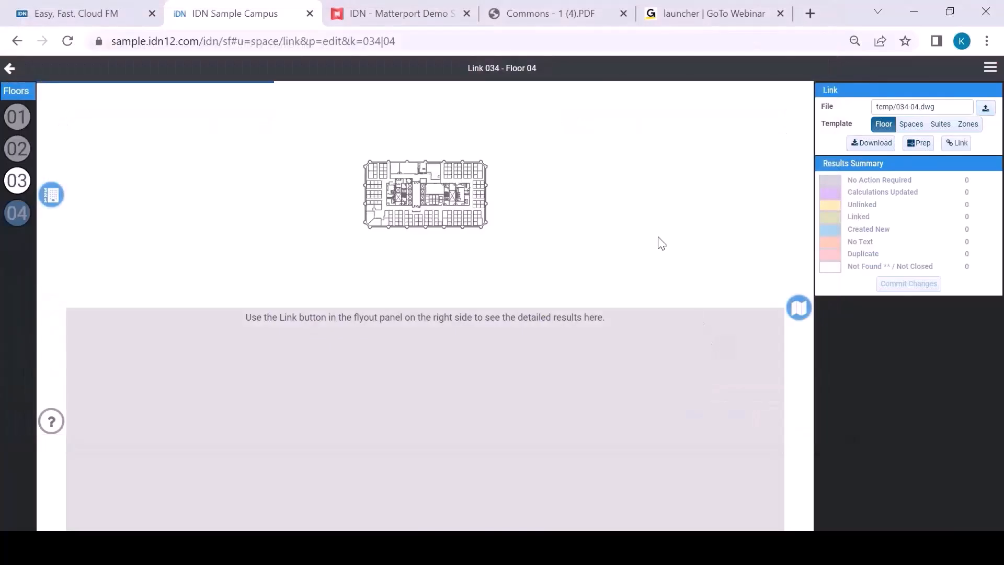
Step: Examine the uploaded floor plan up close, checking the space numbers inside rooms and workstations
scroll(494, 175, up, 5)
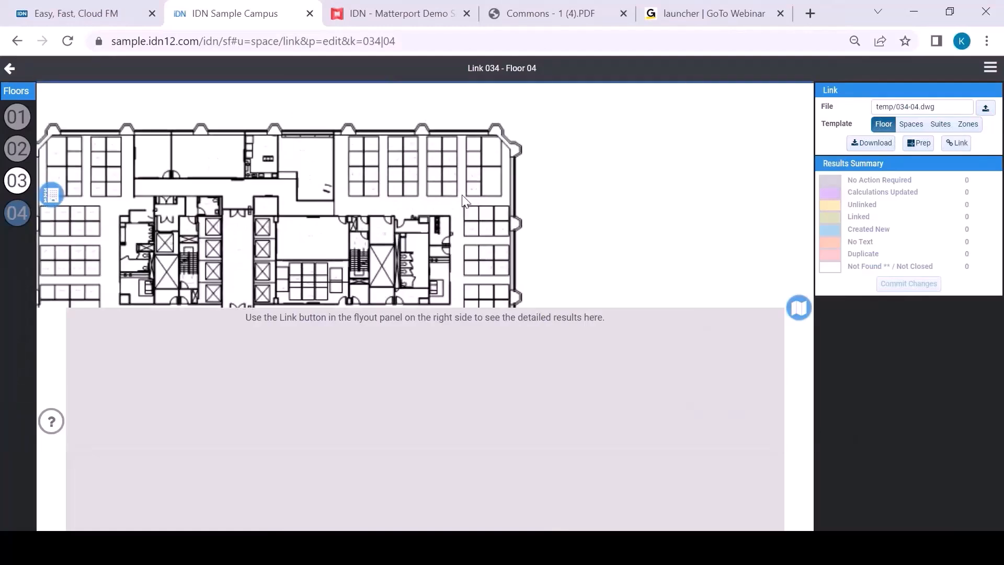
scroll(465, 201, up, 4)
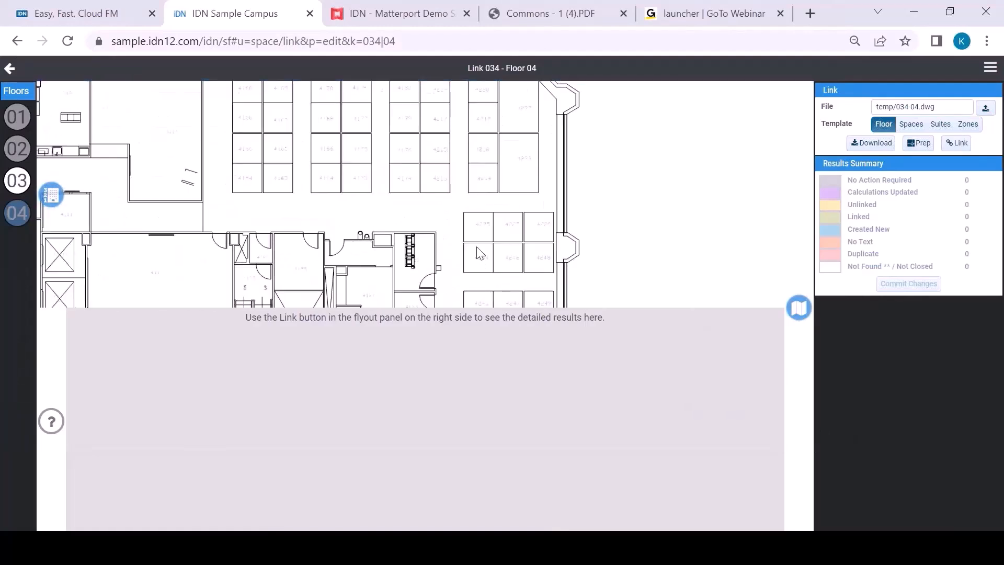
scroll(474, 252, up, 2)
scroll(473, 254, down, 4)
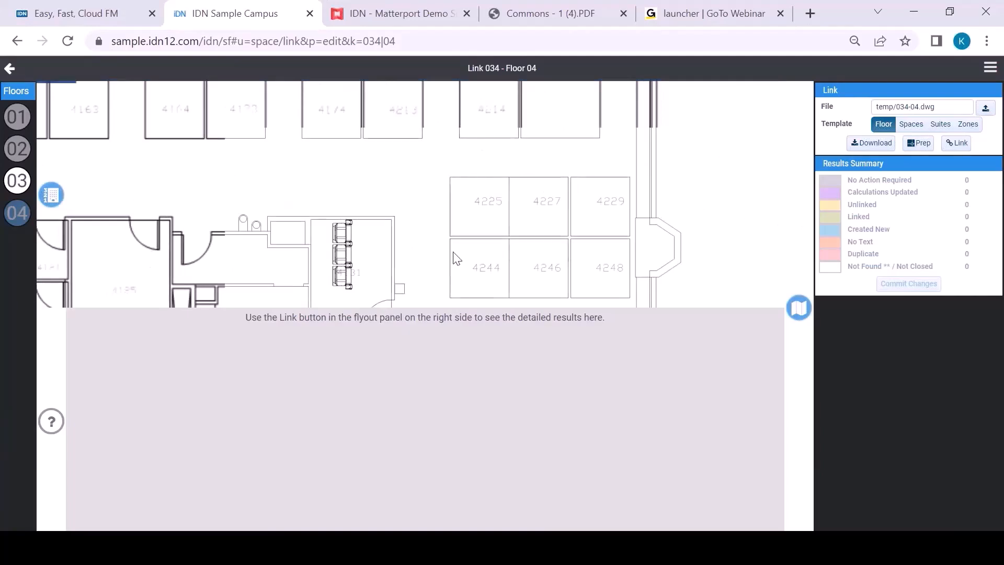
drag(426, 253, 484, 202)
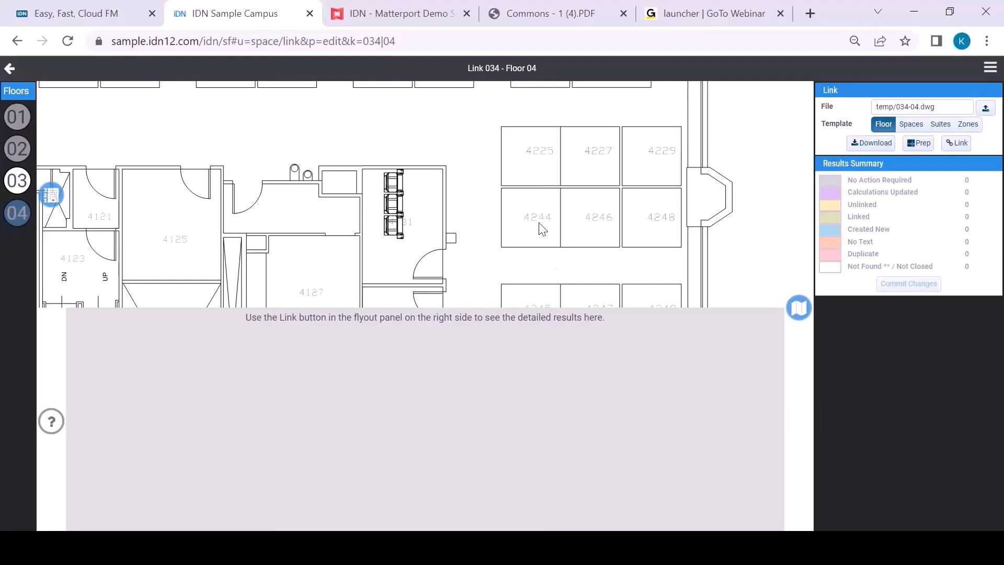
scroll(427, 242, up, 4)
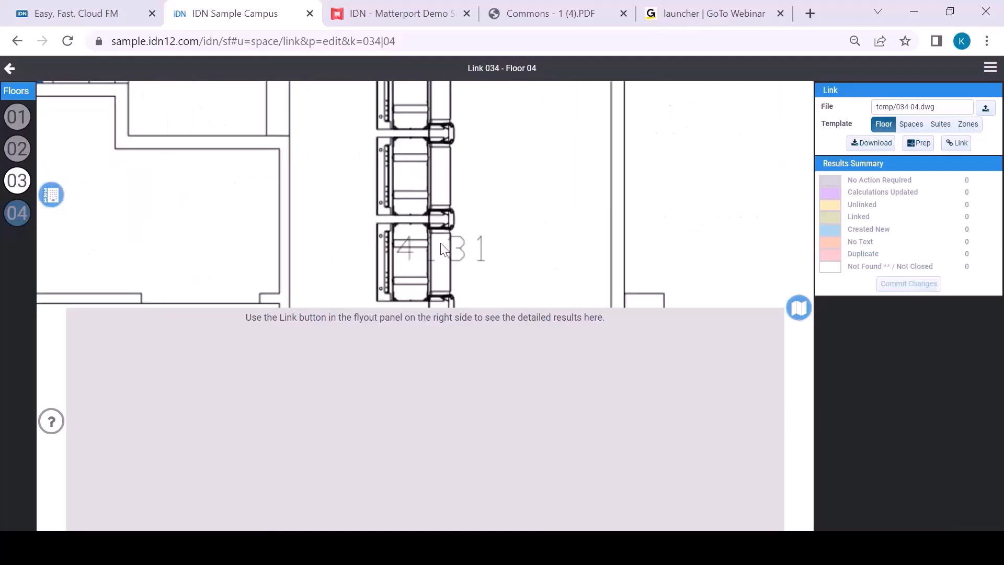
scroll(510, 240, down, 4)
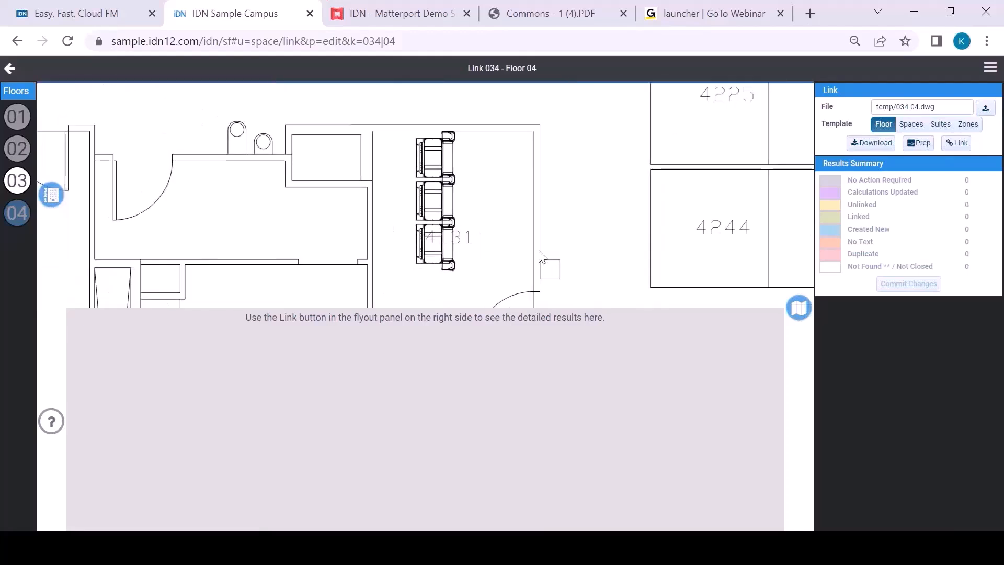
scroll(575, 227, down, 1)
drag(568, 195, 470, 171)
scroll(488, 174, down, 3)
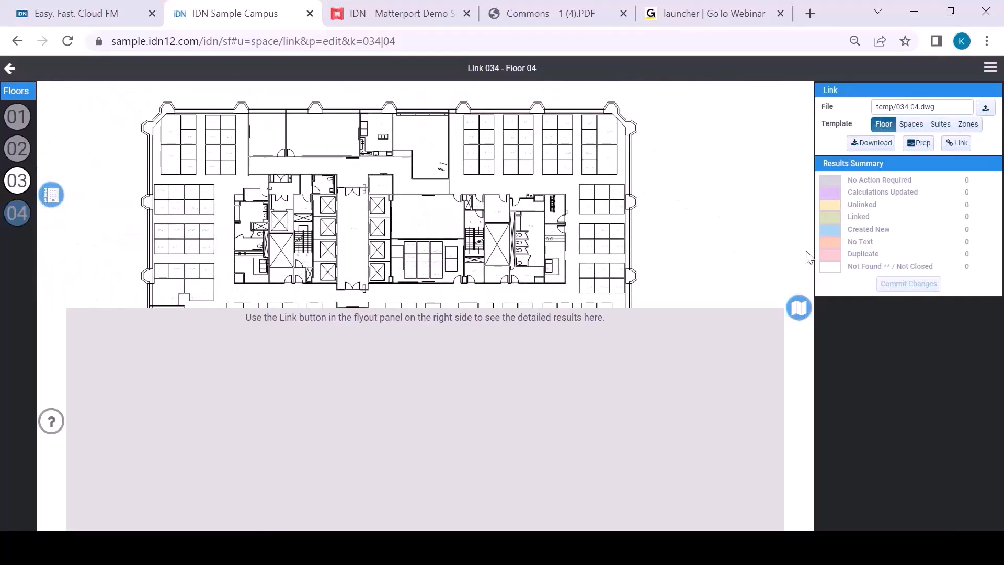
Step: Switch to DraftSight to review the space outlines and number labels across the 034-04.dwg floor plan, and return to the browser
mouse_move(519, 546)
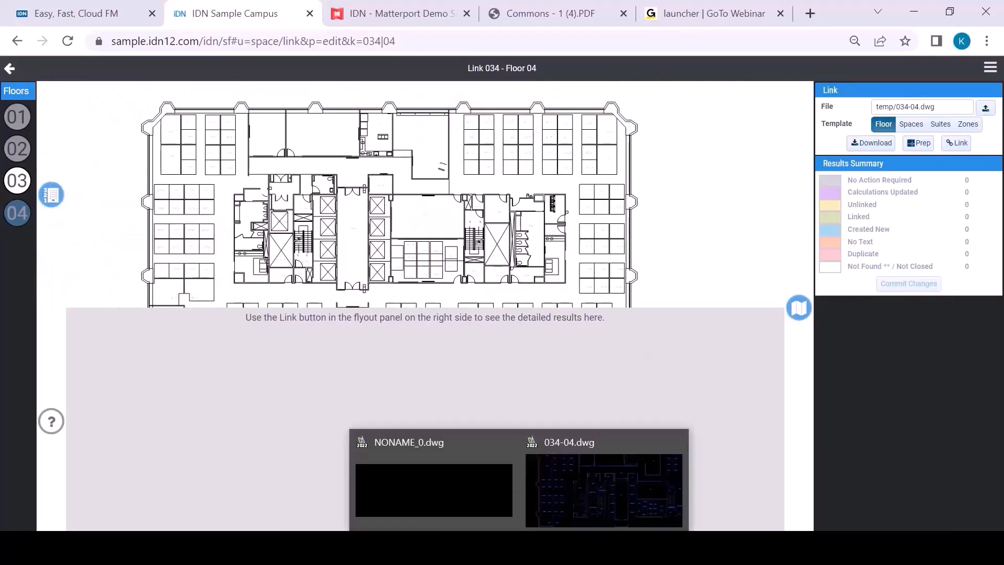
click(584, 510)
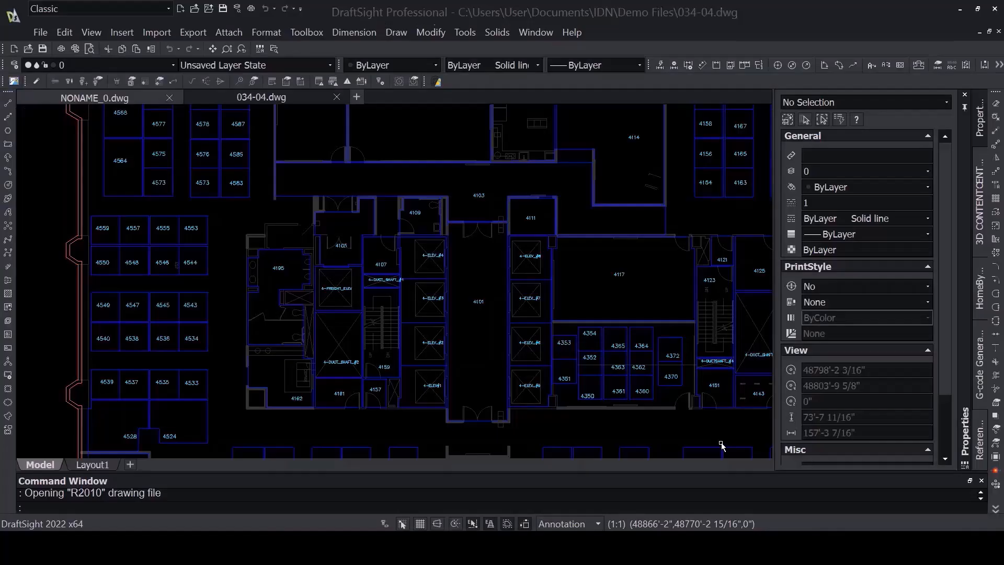
scroll(457, 245, down, 3)
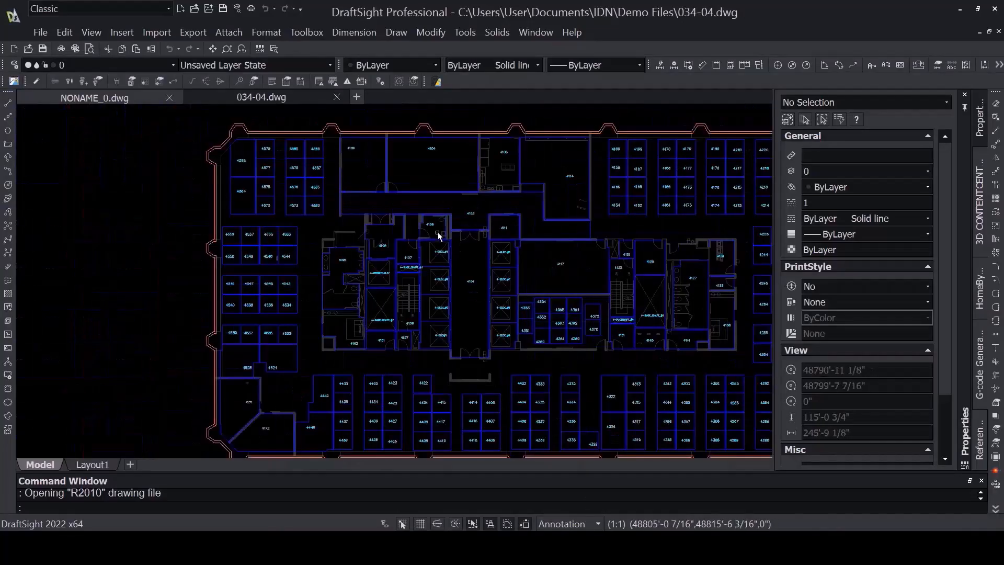
scroll(210, 153, up, 4)
scroll(537, 264, down, 1)
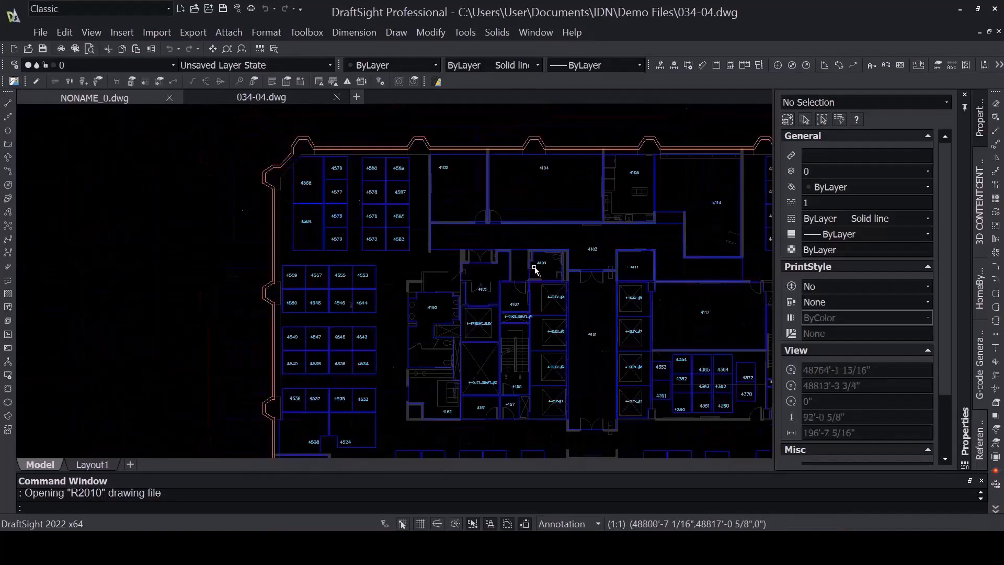
scroll(597, 251, down, 1)
drag(597, 251, 372, 192)
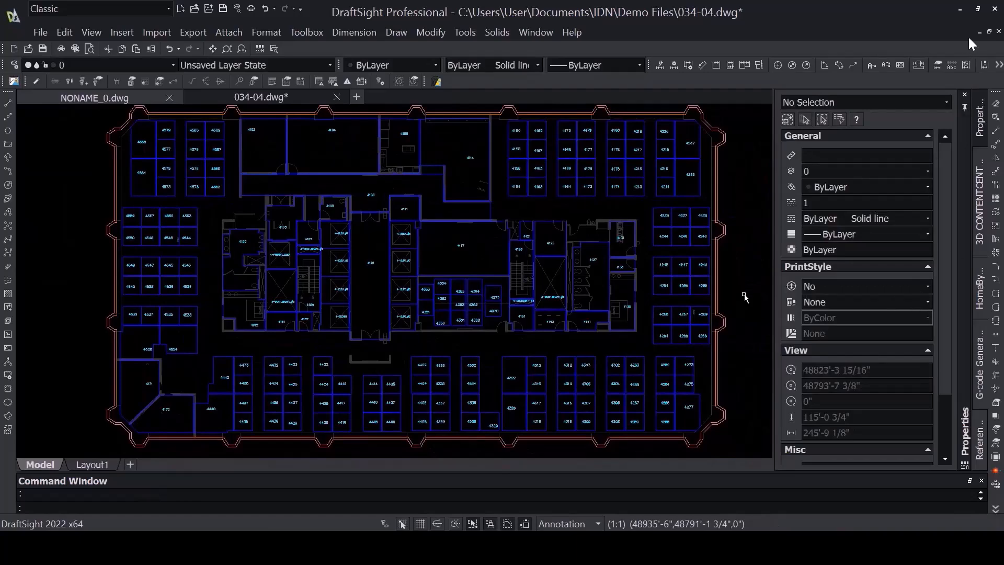
click(960, 12)
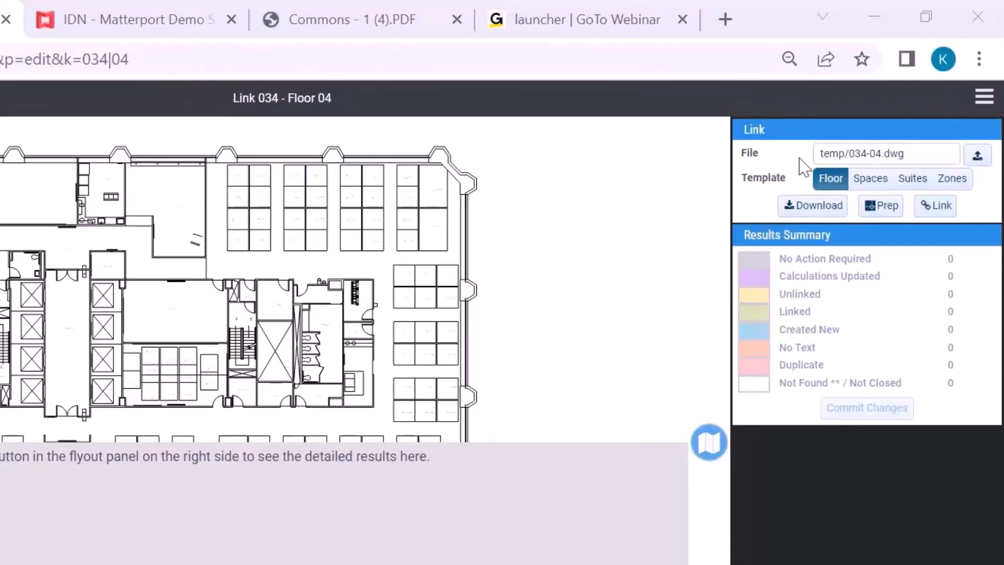
Step: Link the uploaded drawing with the Floor template and again with the Spaces template
click(825, 179)
click(940, 212)
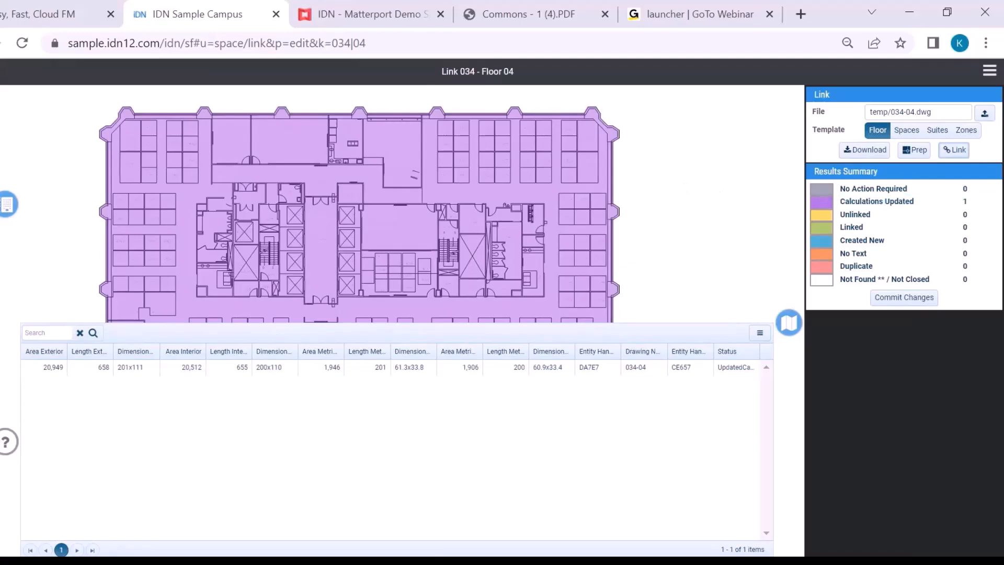
click(906, 132)
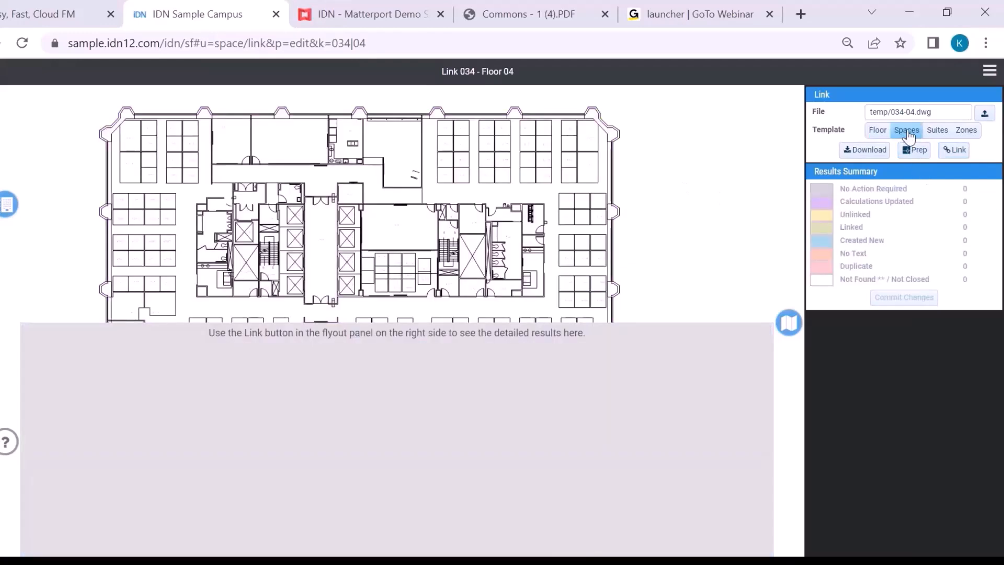
click(958, 151)
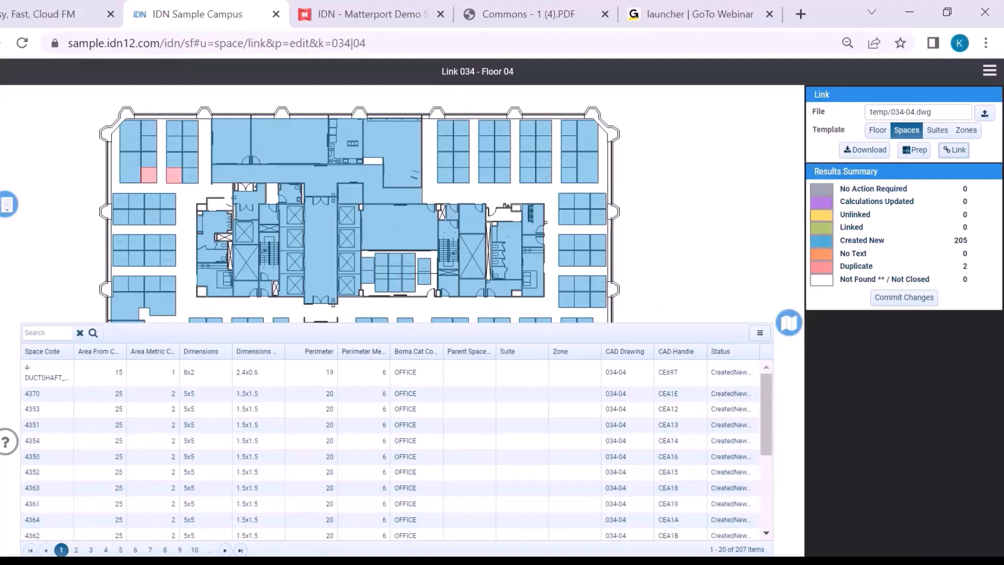
Step: Switch to DraftSight and change the space number of the first of the two duplicate 4573 workstations, below 4575, to 4574
click(563, 511)
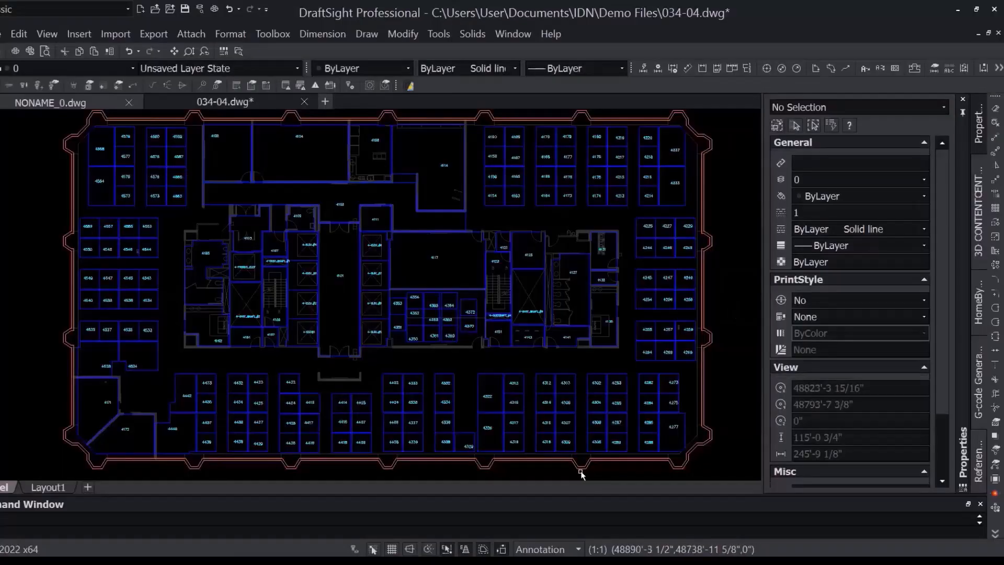
scroll(134, 197, up, 1)
scroll(133, 197, up, 6)
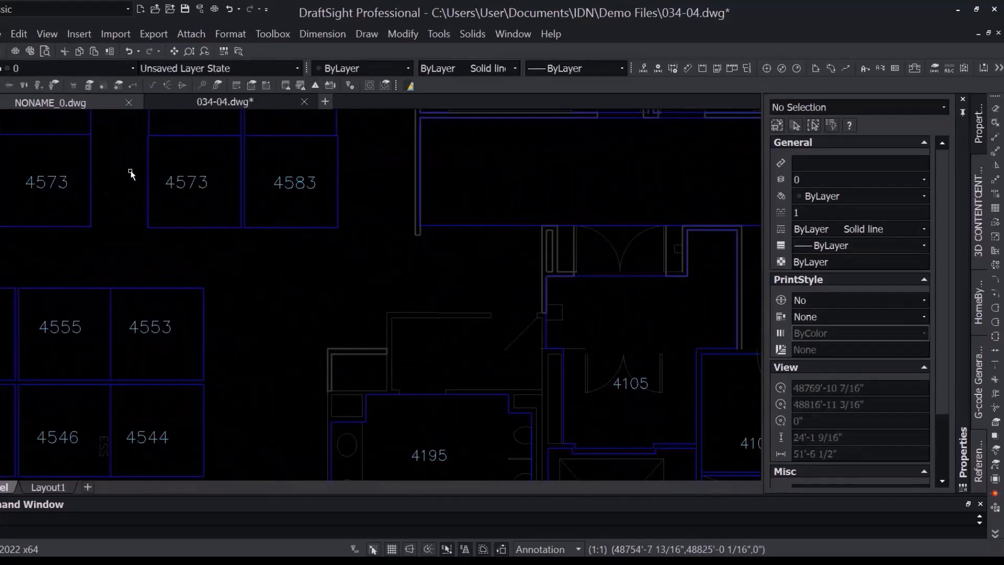
drag(132, 172, 166, 234)
click(96, 246)
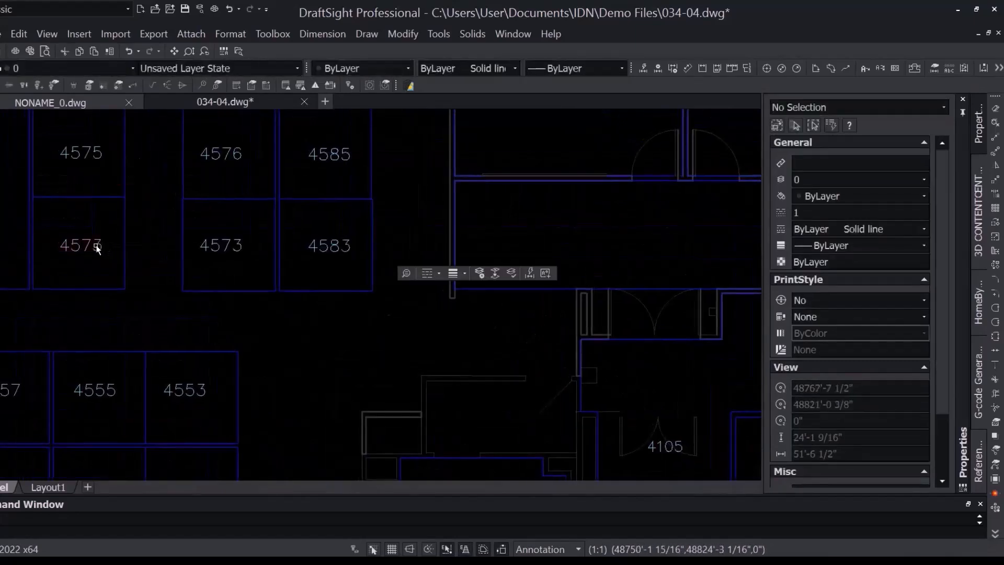
click(96, 247)
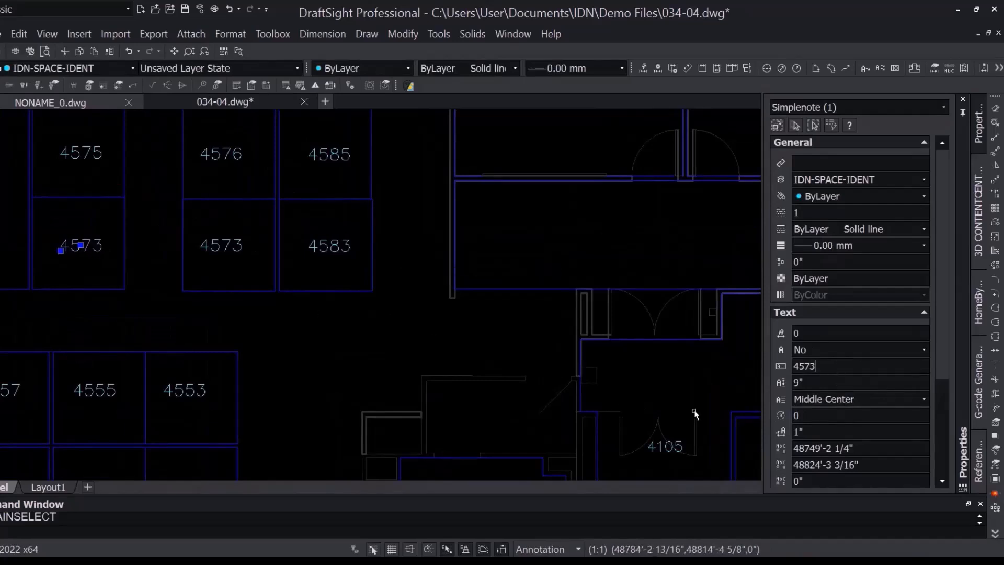
key(BackSpace)
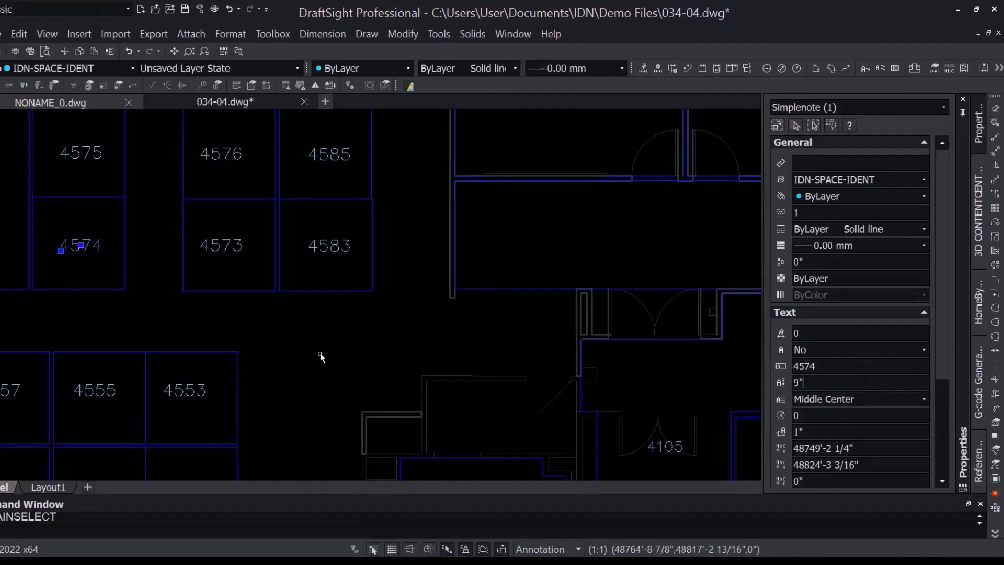
key(Escape)
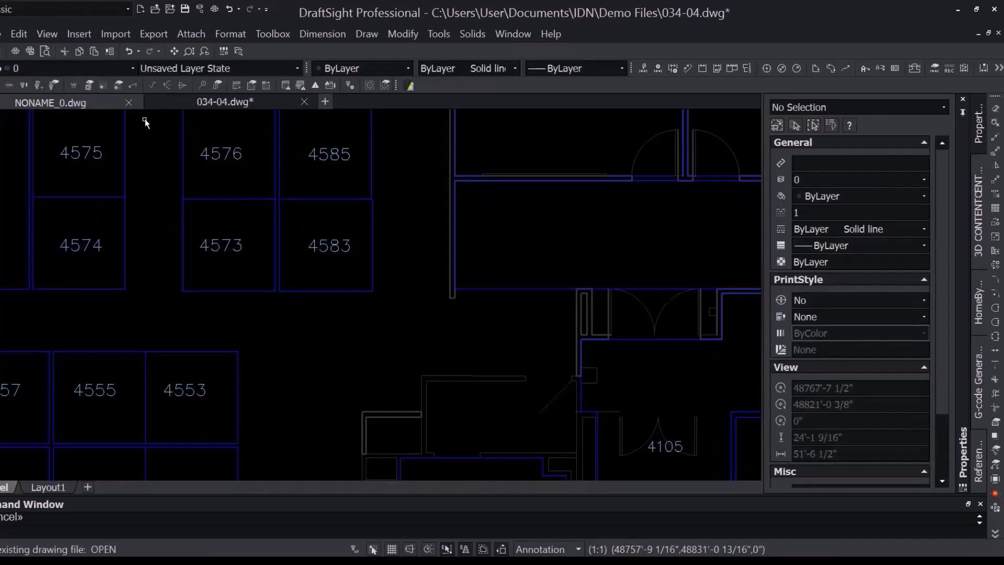
Step: Save the 034-04.dwg drawing, accepting the loss of unsupported custom entities, and return to the IDN browser window
click(1, 57)
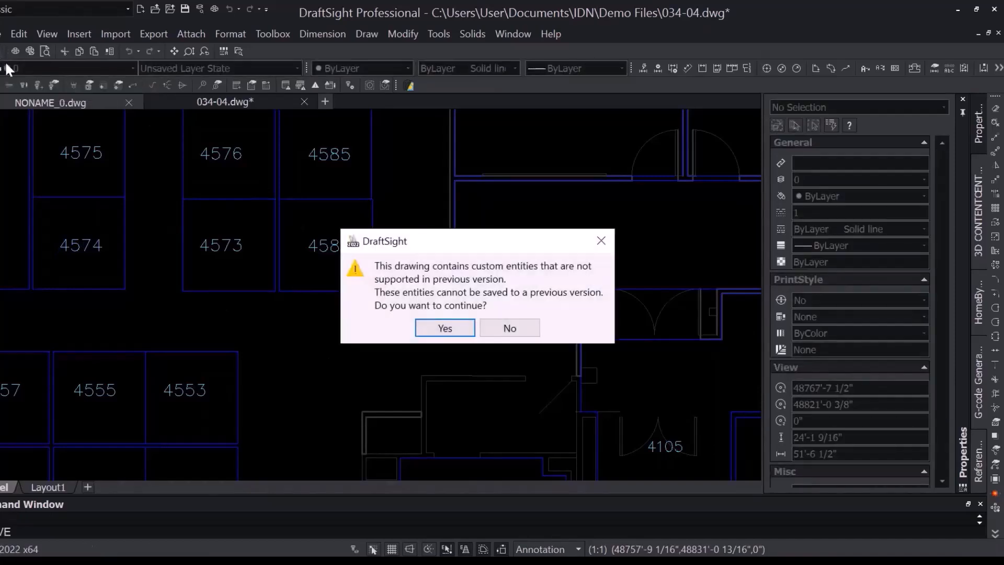
click(446, 328)
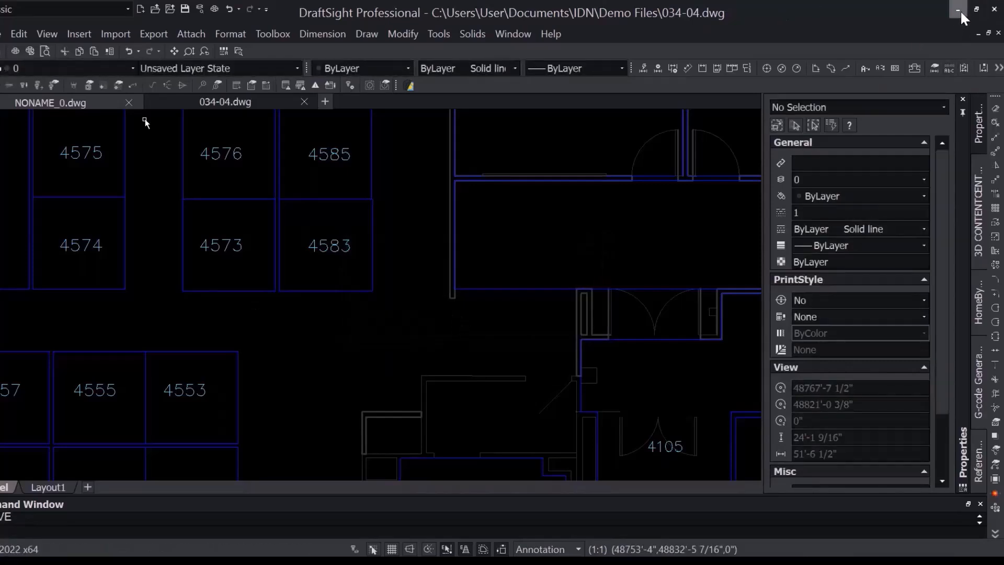
click(959, 9)
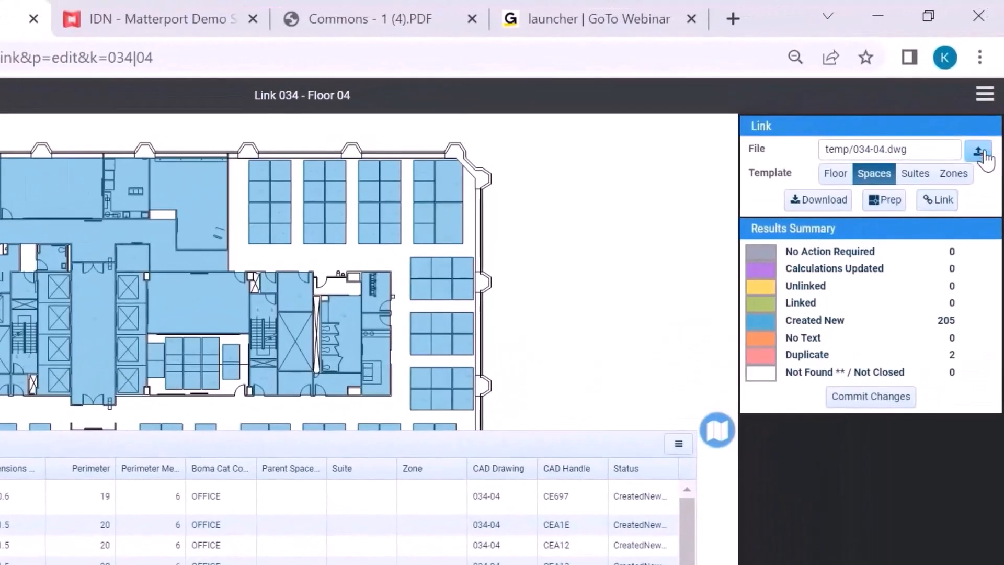
Step: Upload the corrected 034-04 drawing from the Demo Files folder and link it again with the Spaces template
click(978, 152)
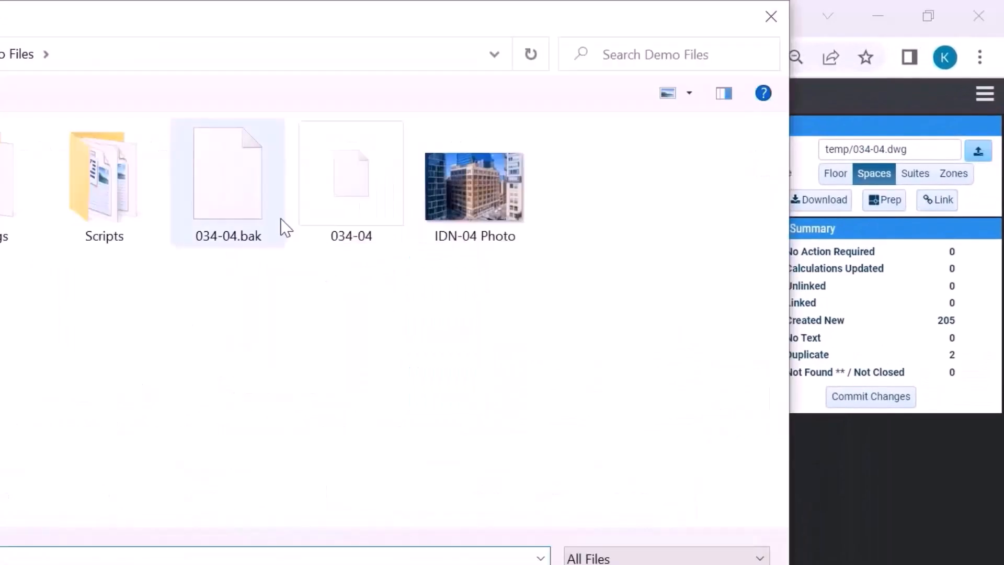
click(347, 209)
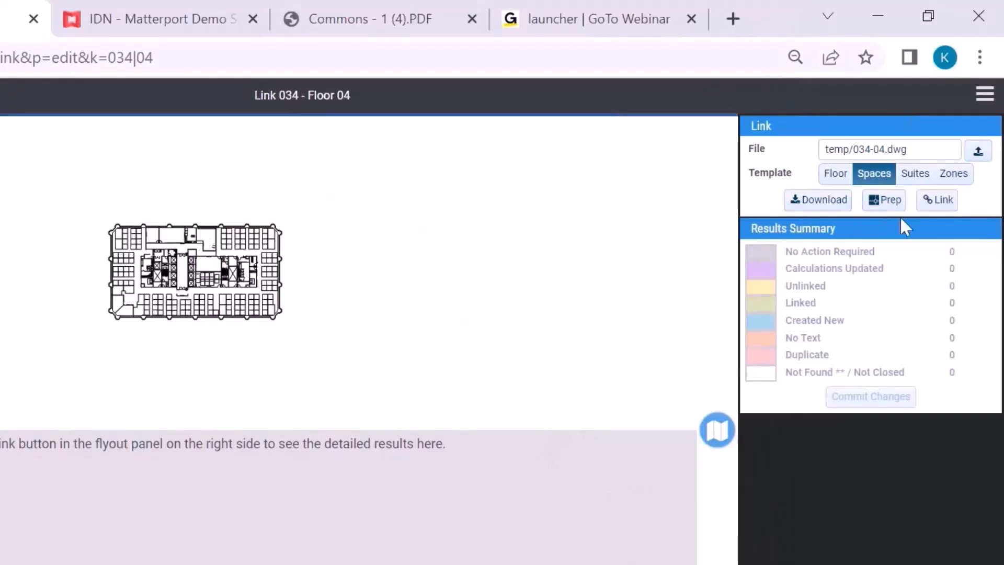
scroll(181, 215, up, 5)
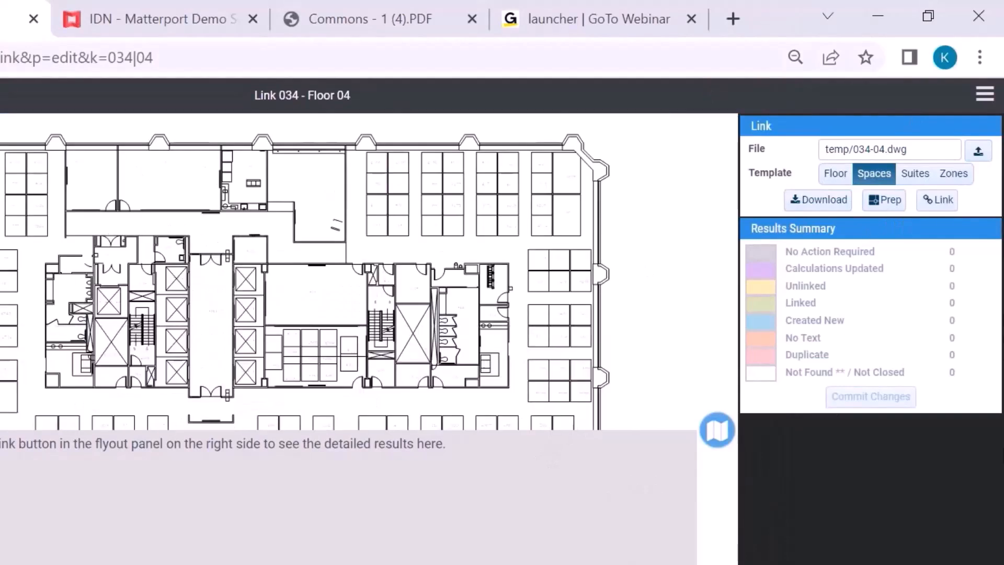
click(950, 209)
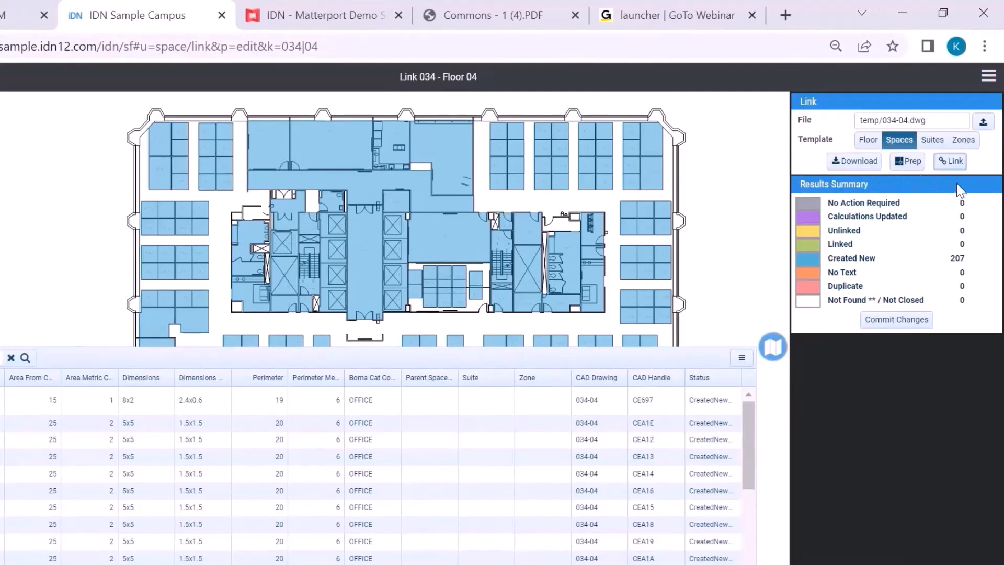
Step: Open Drawing Prep for the uploaded drawing and choose iOFFICE as the third-party layer source after trying the other systems
click(911, 163)
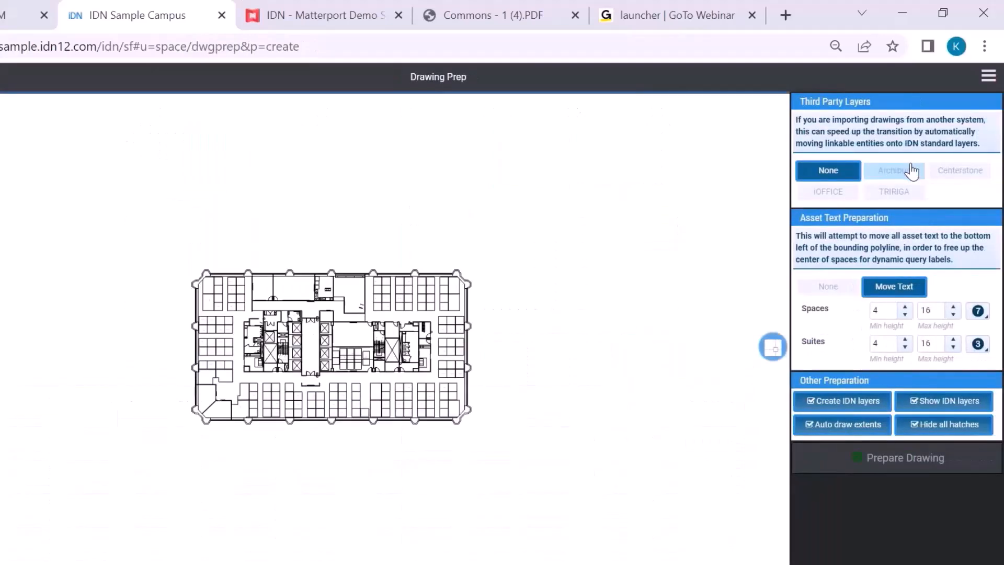
scroll(384, 280, up, 3)
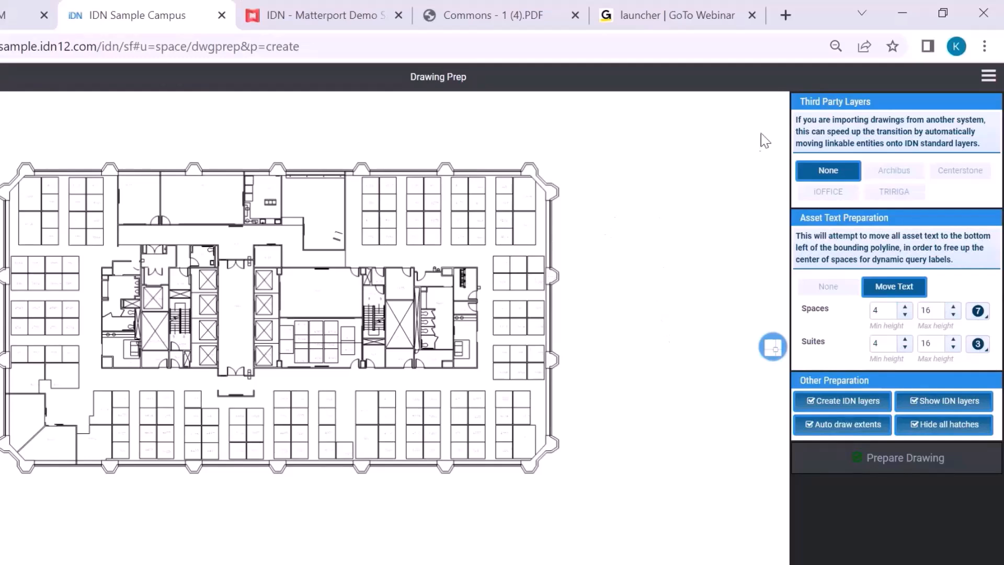
click(900, 177)
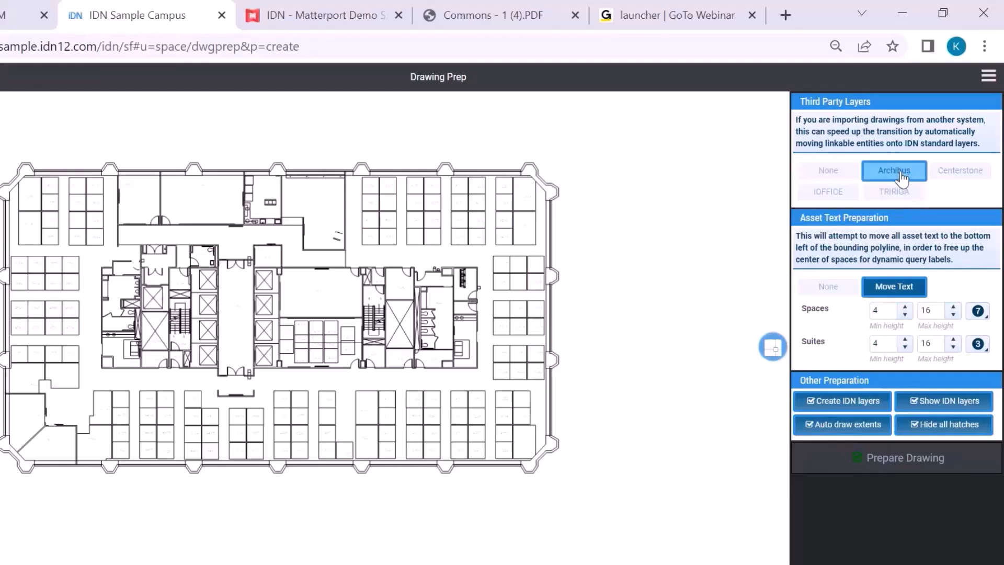
click(962, 177)
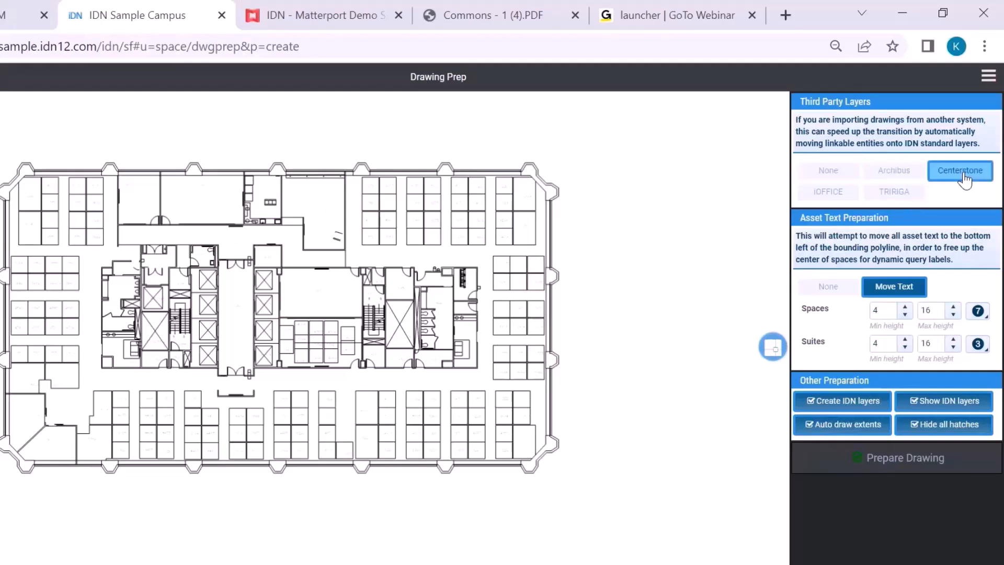
click(899, 199)
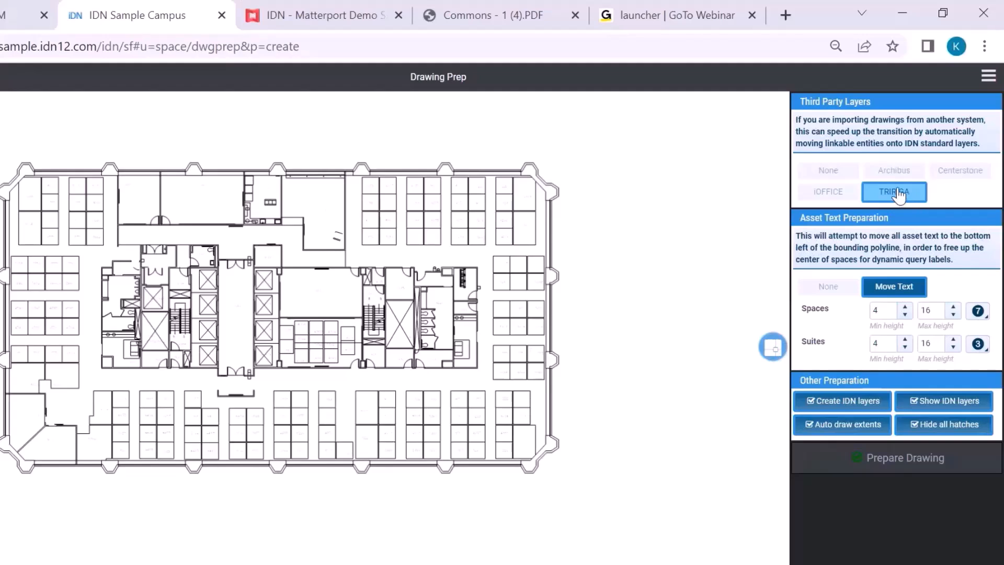
click(837, 193)
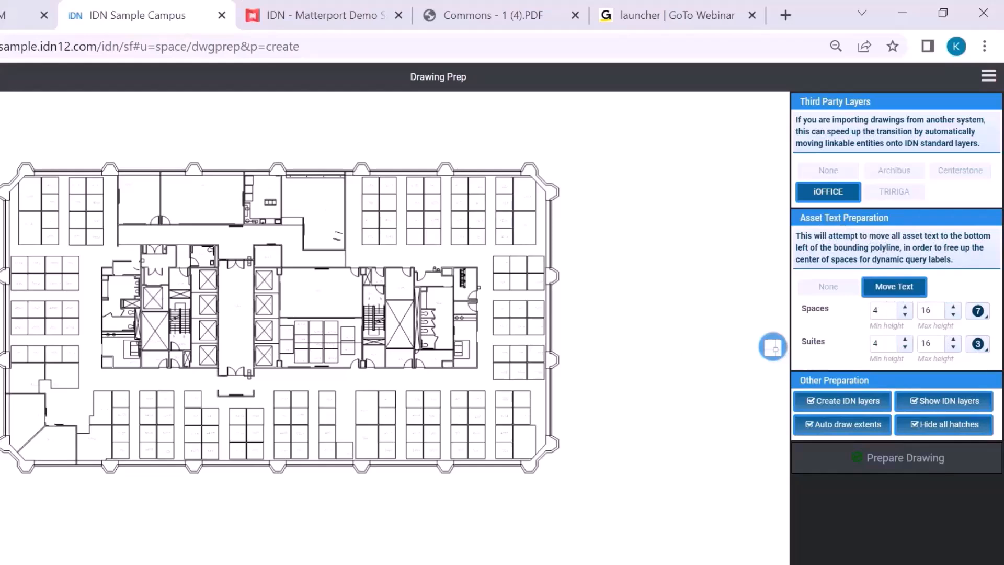
Step: Disable Create IDN layers, Show IDN layers, Auto draw extents and Hide all hatches for the drawing preparation
scroll(462, 278, up, 6)
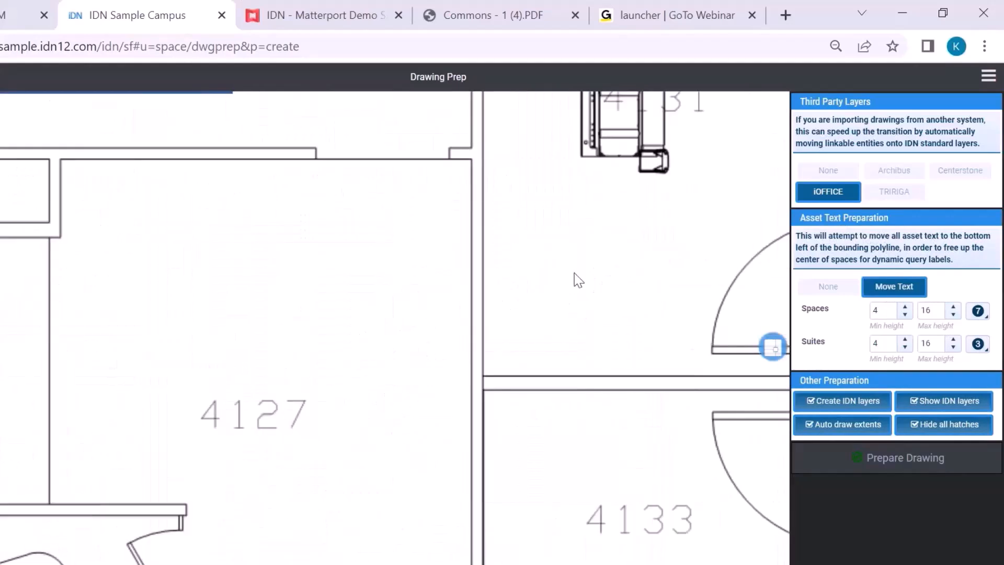
scroll(228, 321, down, 4)
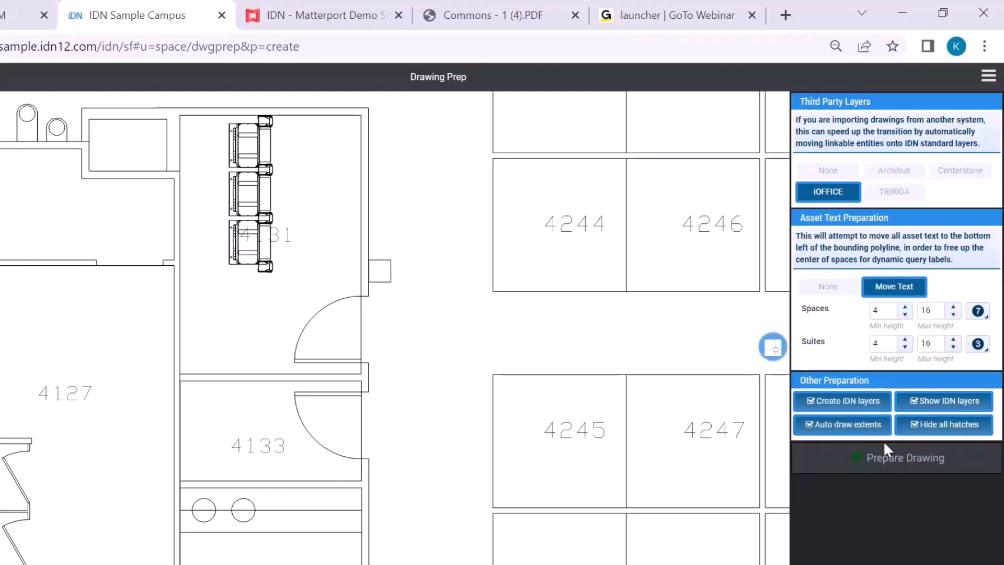
click(943, 426)
click(941, 405)
click(852, 402)
click(859, 424)
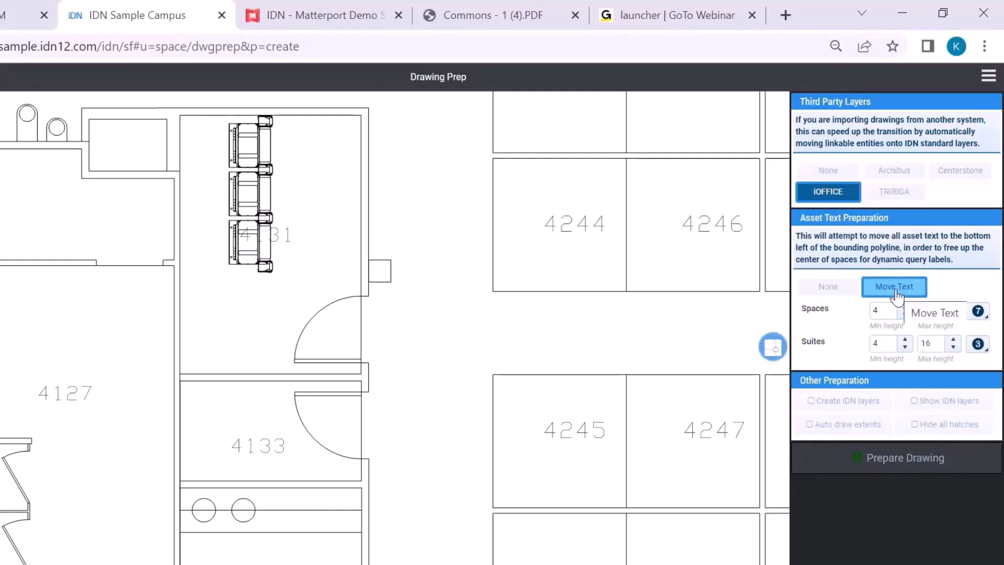
Step: Prepare the drawing with the Move Text option and check the space number positions in the rooms and workstations
click(898, 463)
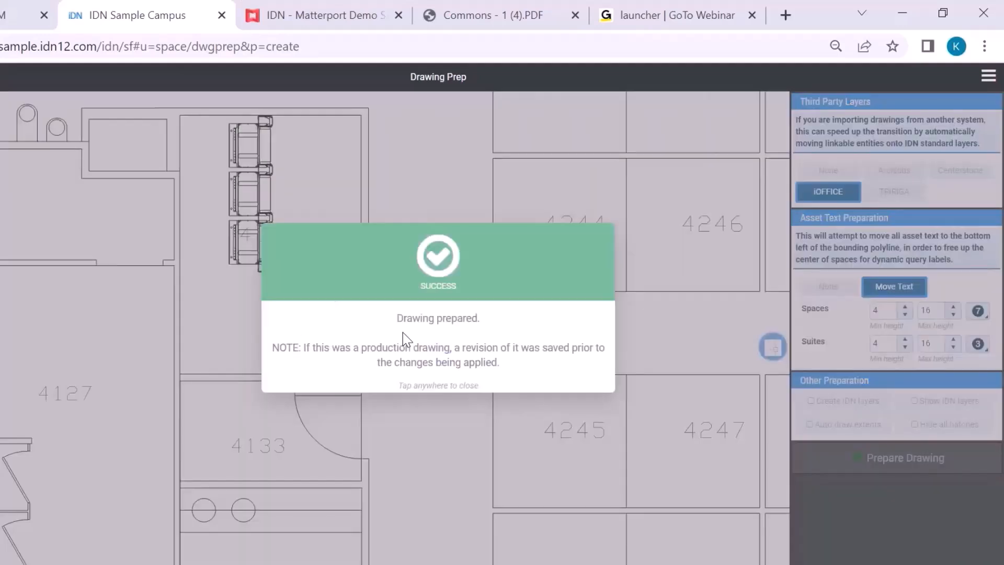
click(512, 348)
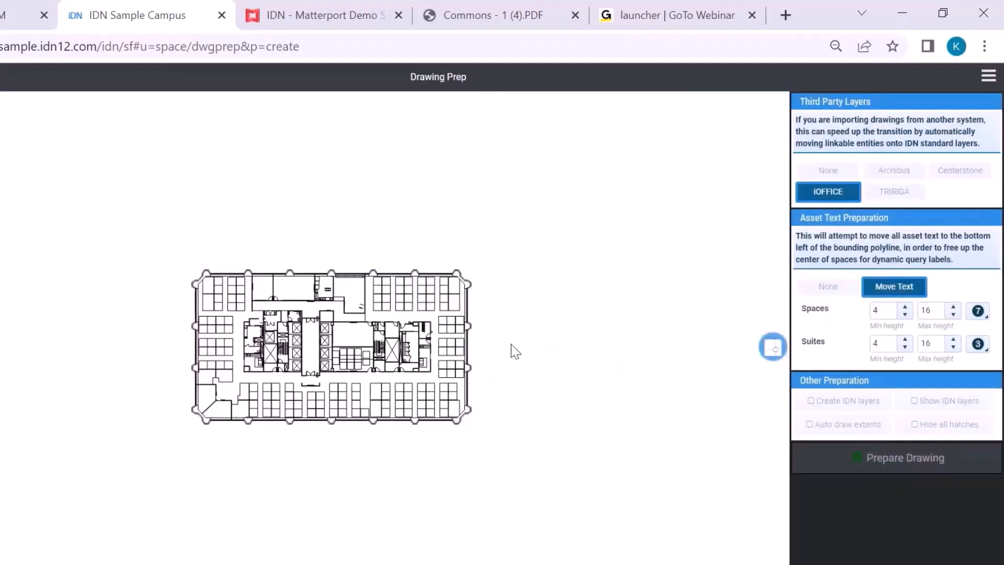
scroll(444, 339, up, 3)
scroll(446, 312, up, 5)
scroll(492, 377, down, 3)
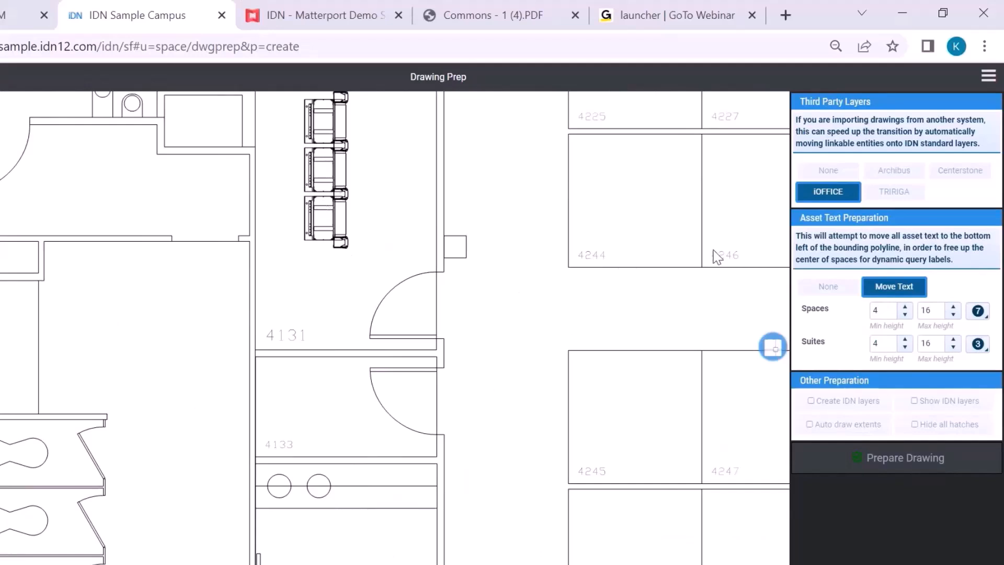
scroll(256, 285, down, 3)
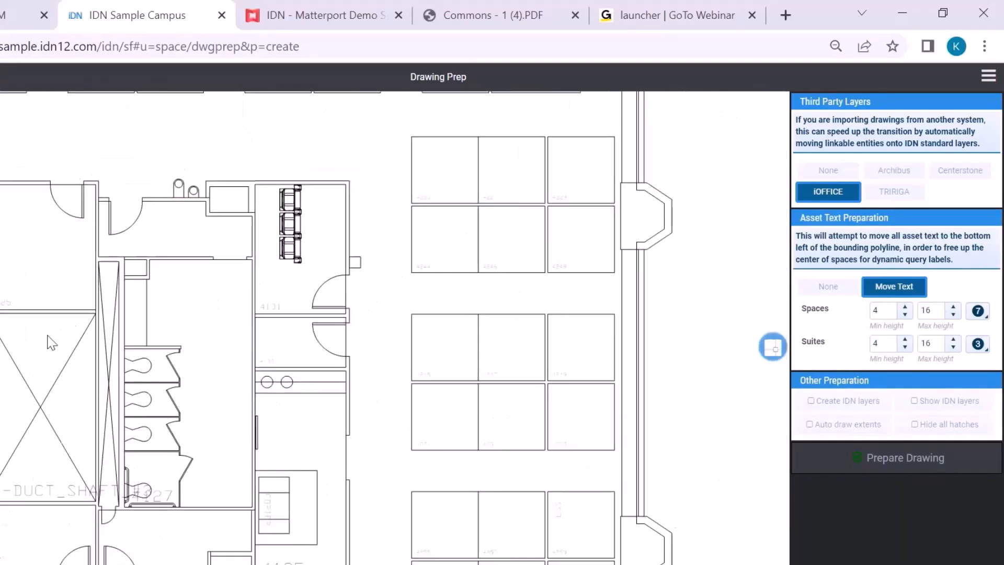
scroll(465, 344, up, 2)
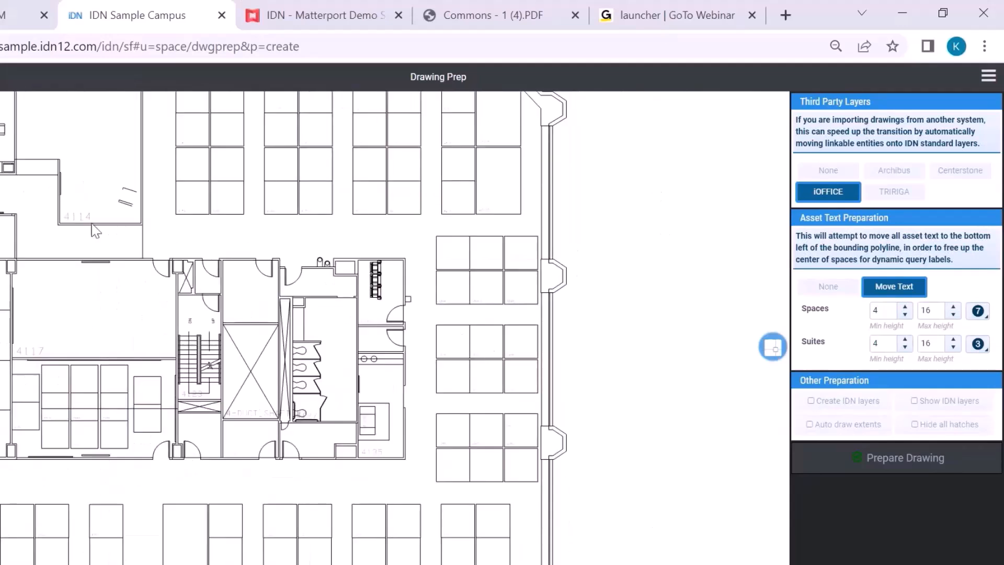
Step: Return to the Floor 04 link page, link the prepared drawing with the Floor template and commit the changes
key(alt+Left)
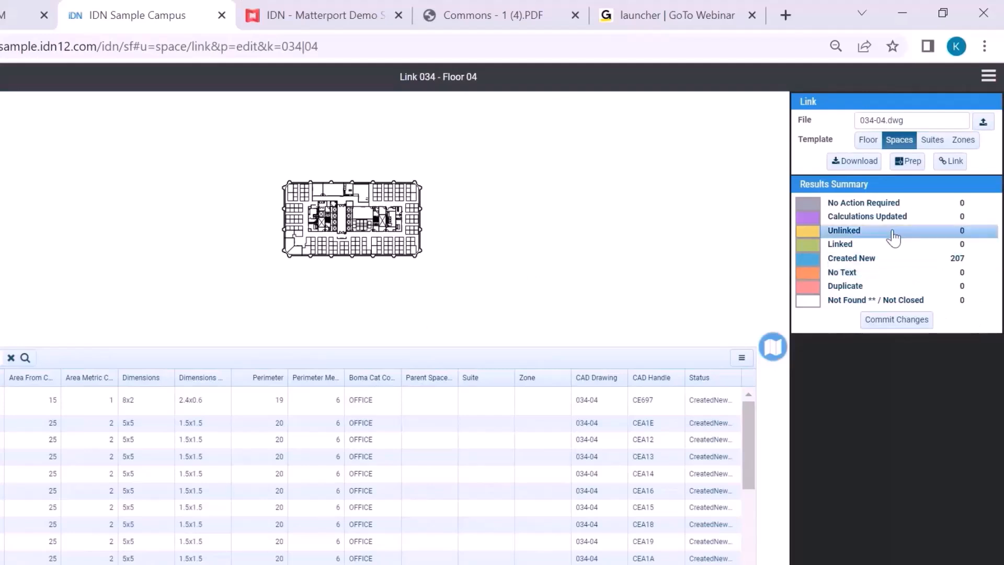
click(868, 139)
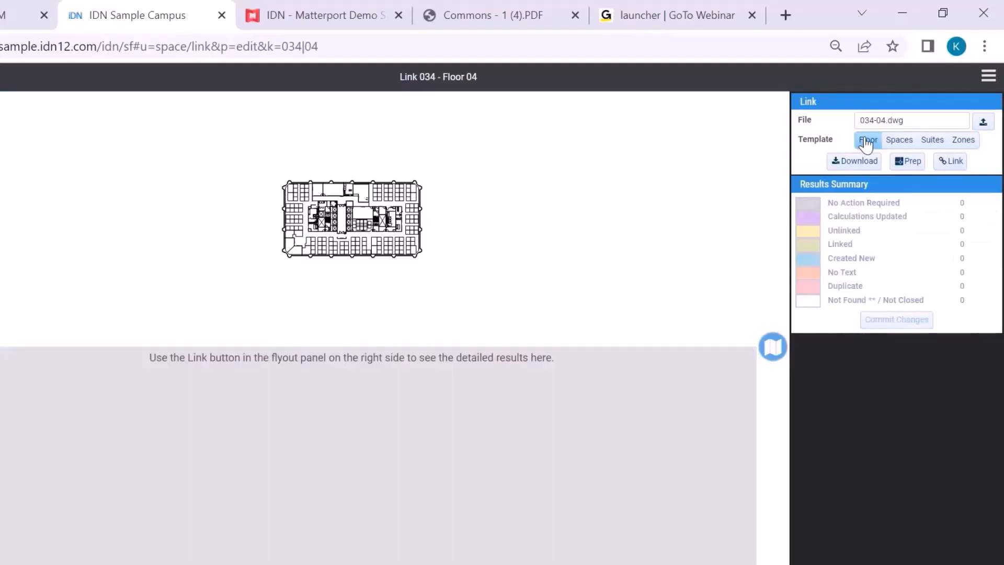
click(952, 161)
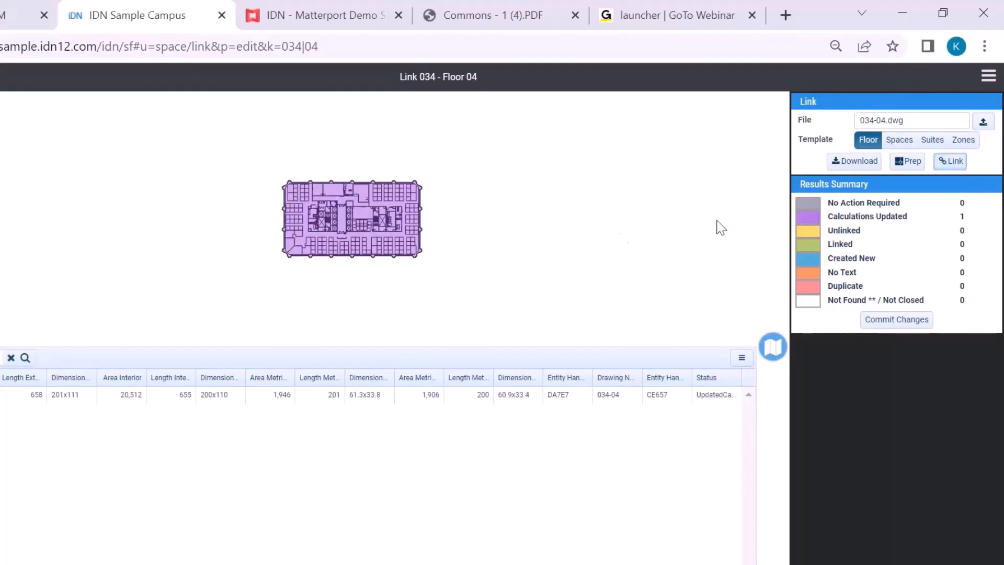
click(899, 323)
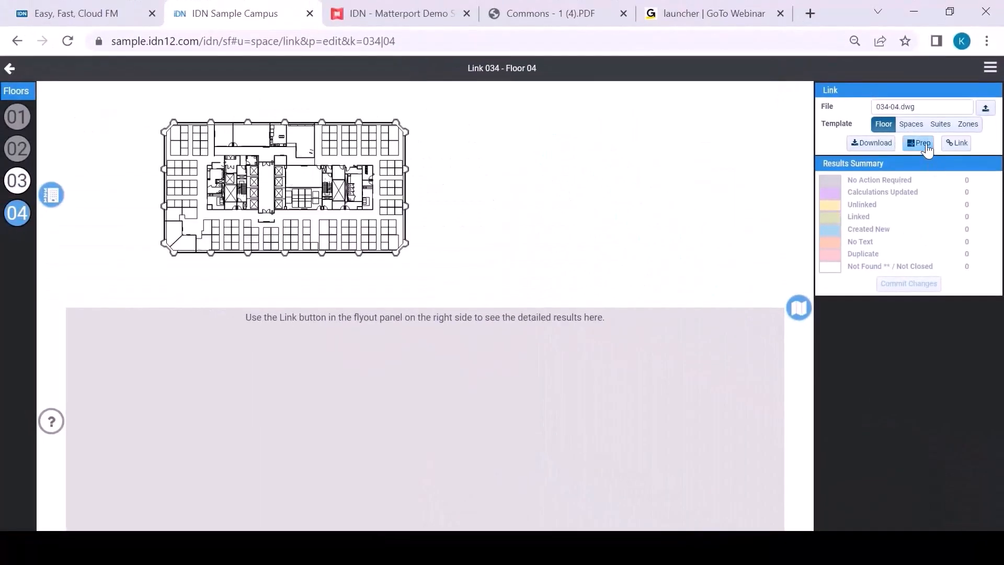
Step: Link the prepared drawing with the Spaces template and commit the new spaces
click(912, 127)
click(957, 145)
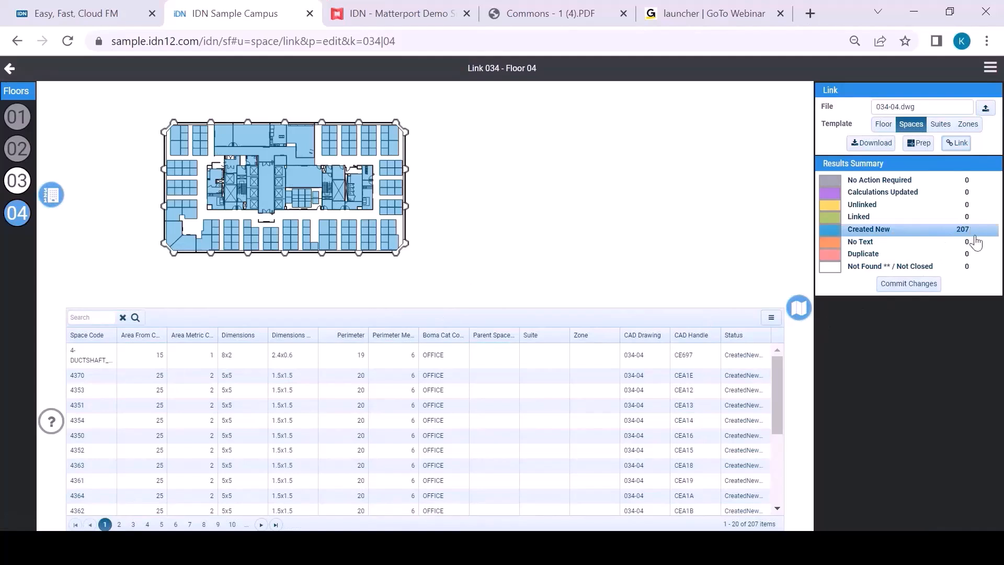
click(909, 285)
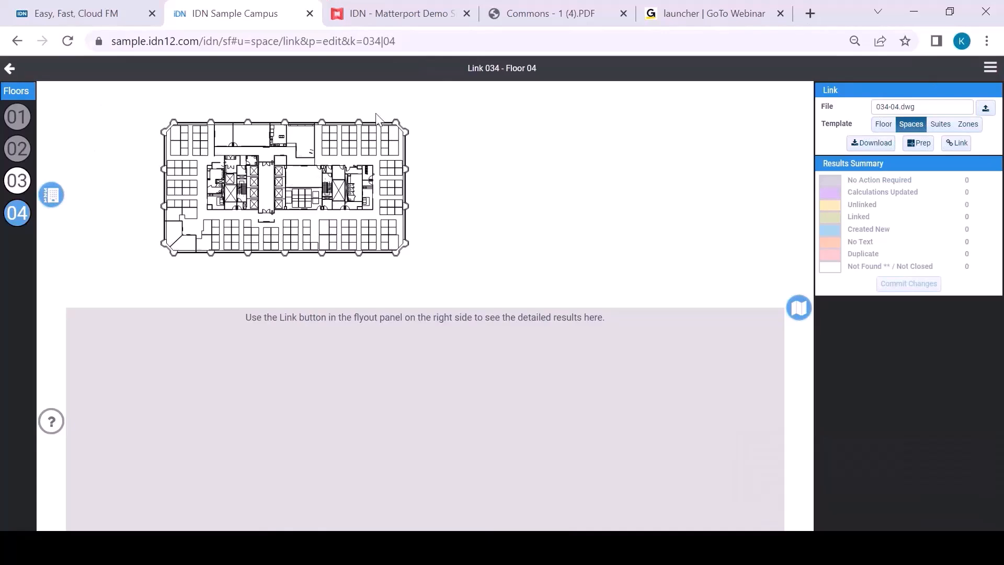
Step: Go back to the Riverfront Center building page and show the Linked Space status of its floors
click(10, 68)
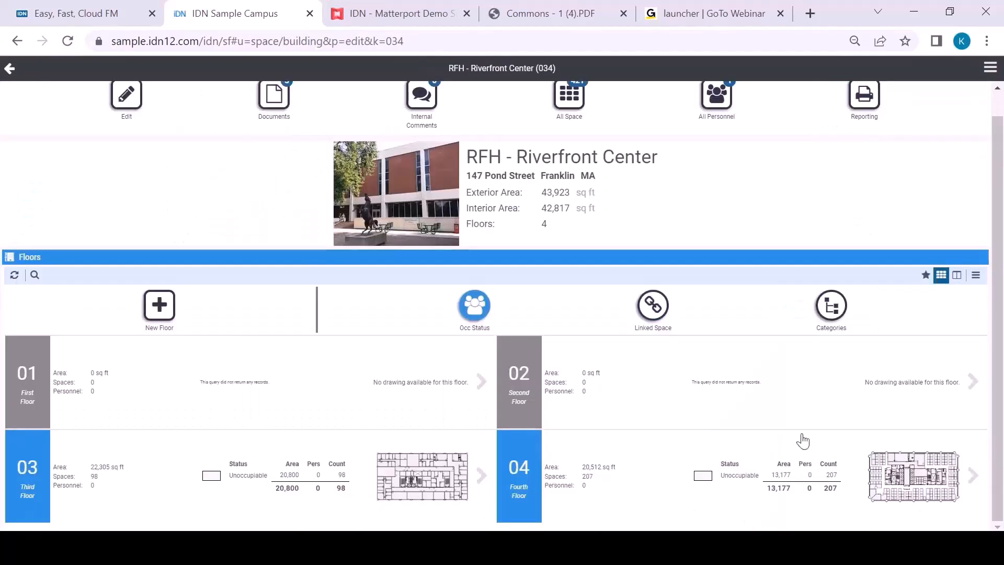
click(653, 309)
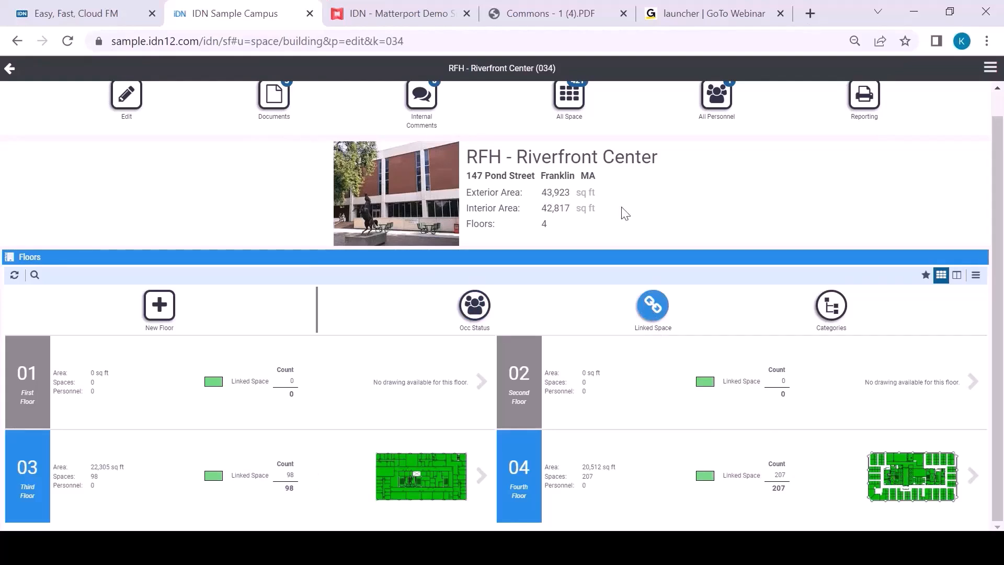
Step: Open the fourth floor's floorplan from the Riverfront Center building page and inspect its rooms and workstations up close
click(823, 483)
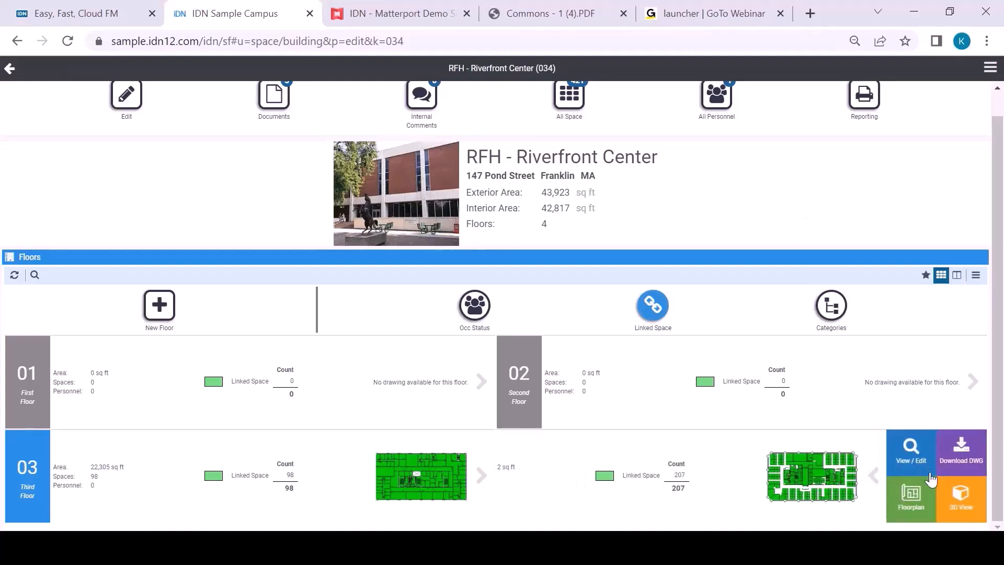
click(912, 494)
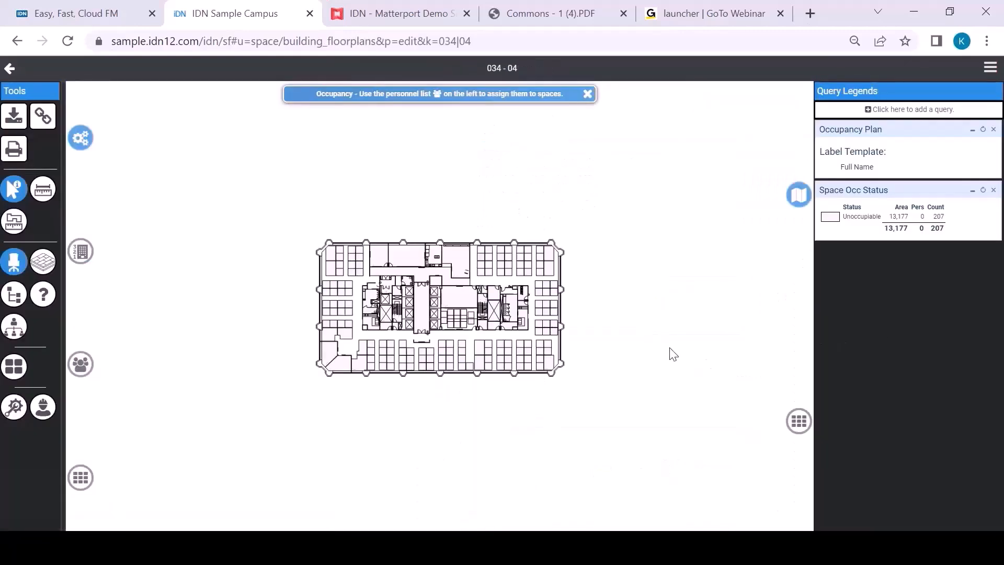
scroll(580, 351, up, 5)
scroll(591, 354, down, 5)
scroll(281, 293, up, 4)
scroll(279, 291, up, 3)
scroll(319, 159, down, 6)
scroll(319, 157, up, 5)
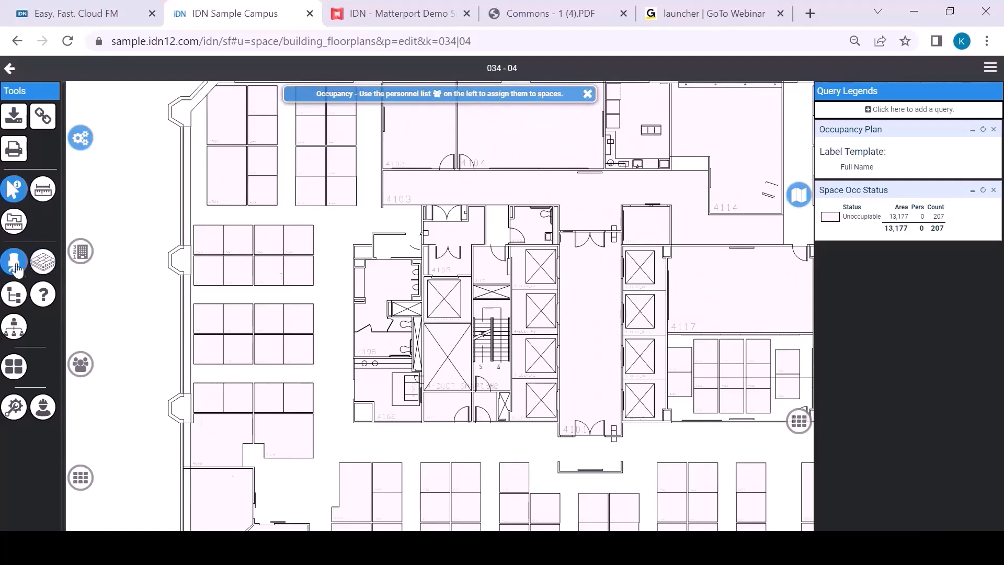
Step: Switch the floorplan to Flooring, set the surface of workstation 4579 to Carpet and save it
click(44, 263)
scroll(345, 243, up, 2)
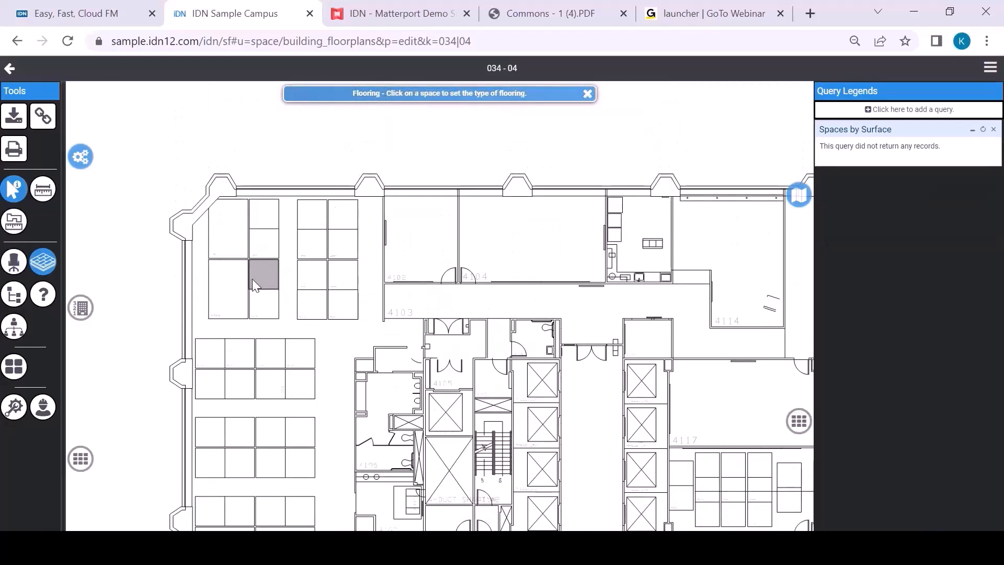
click(268, 215)
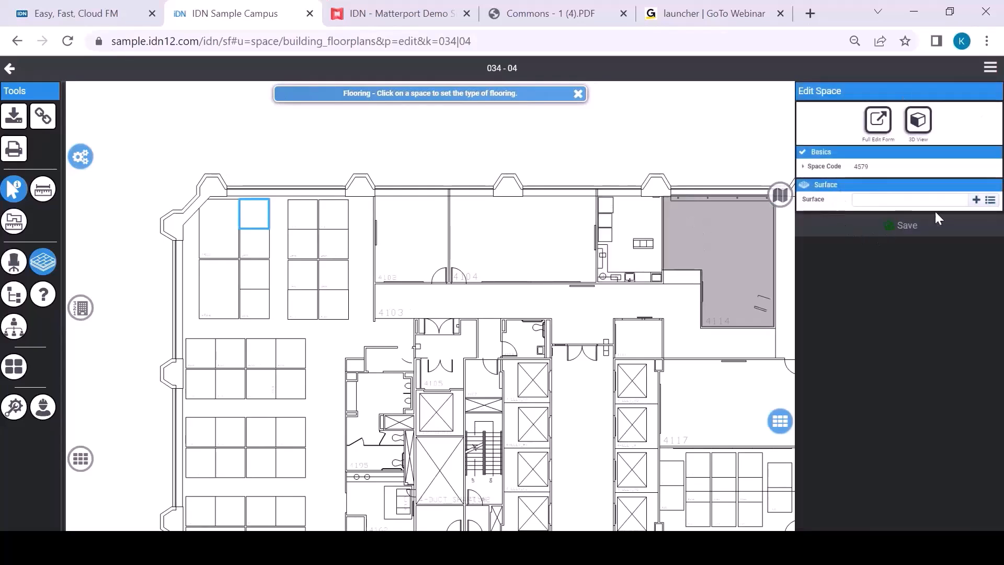
click(990, 202)
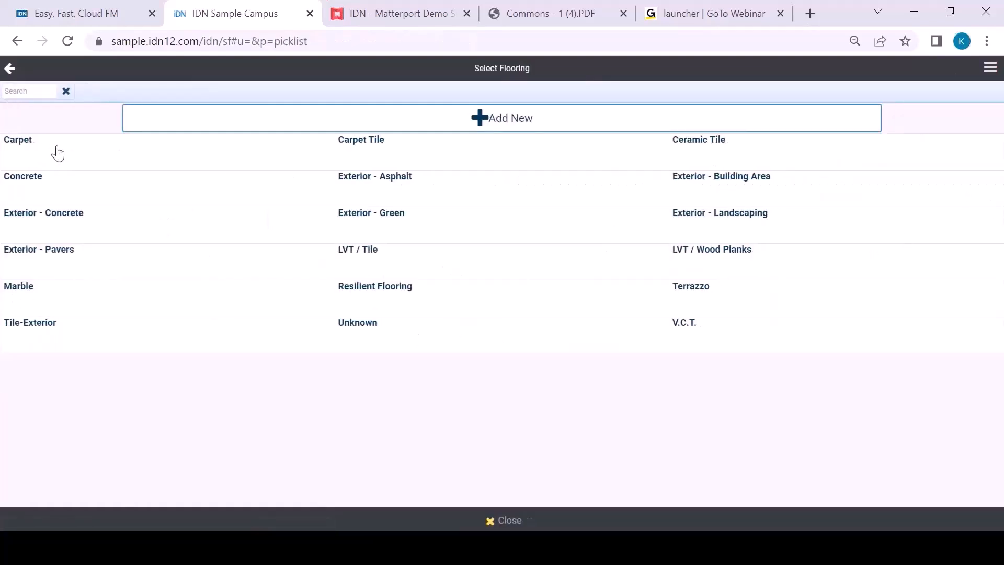
click(58, 153)
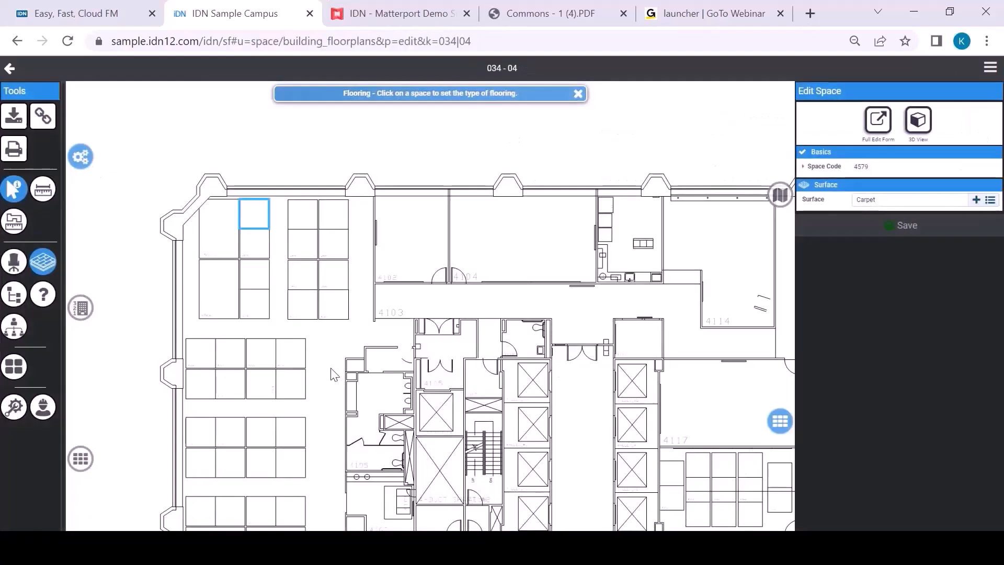
click(906, 225)
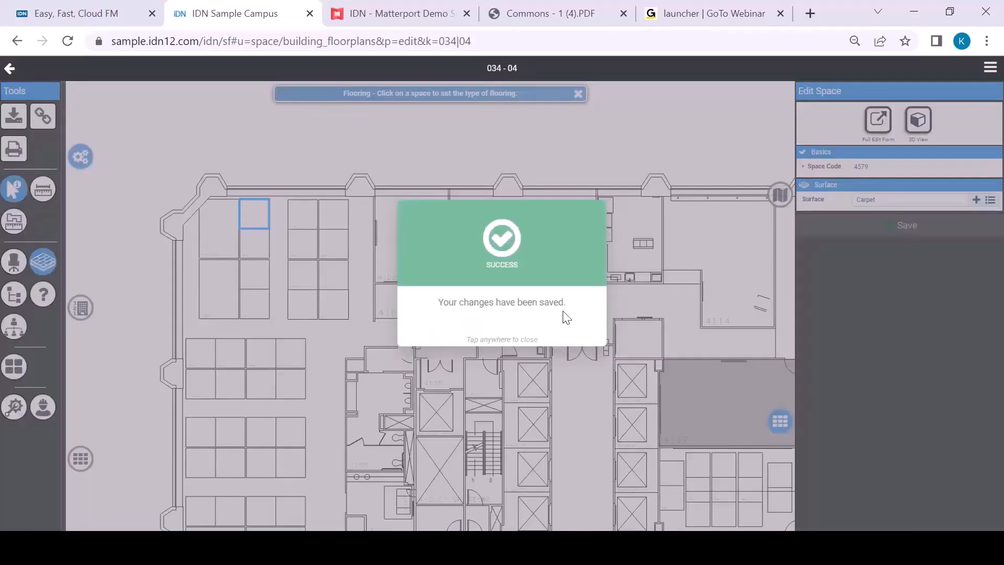
click(566, 317)
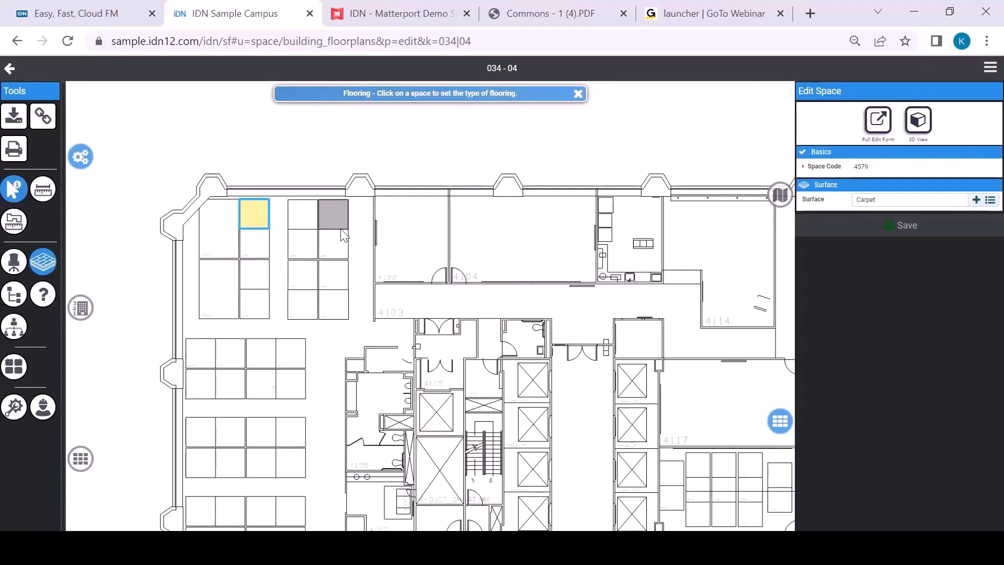
Step: Select the eight workstations in the two columns headed by 4579 and 4580 and set their category to Office and type to Cubicle
click(312, 215)
click(309, 242)
drag(300, 274, 253, 303)
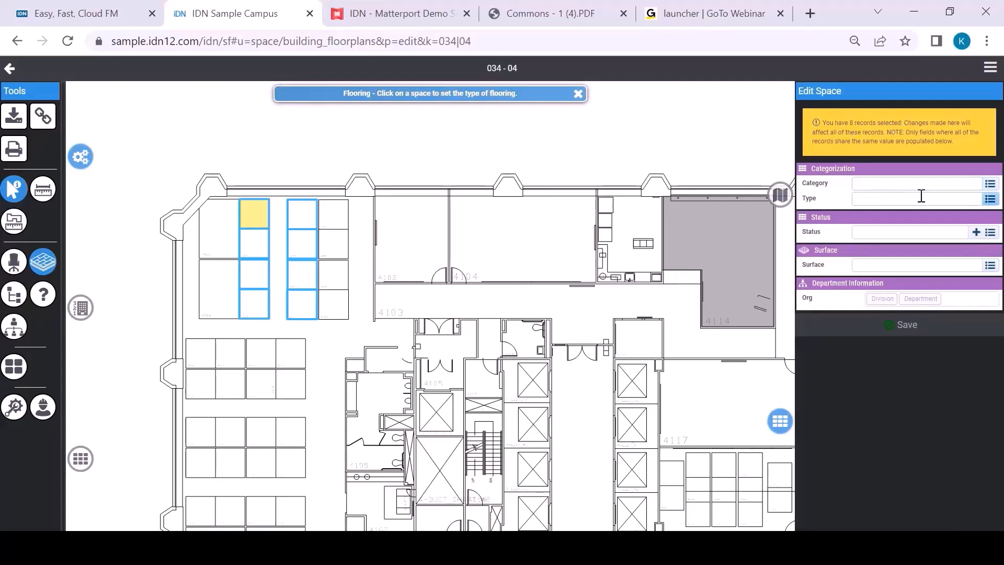
click(990, 185)
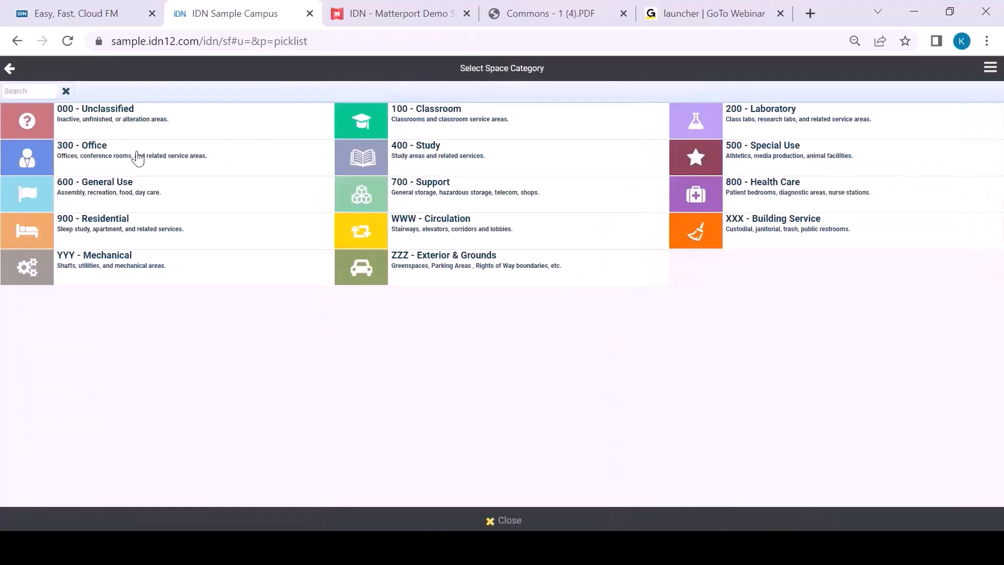
click(137, 157)
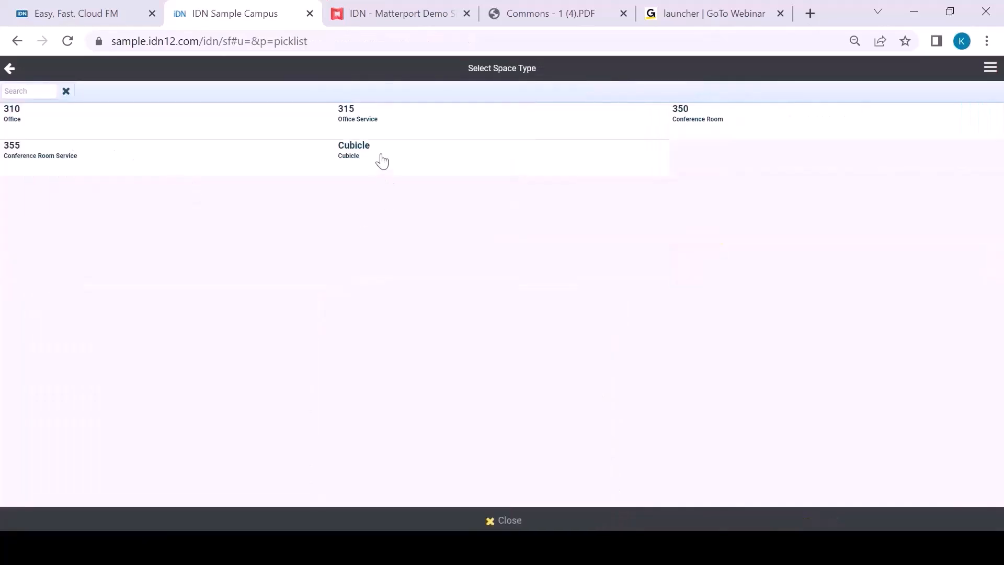
click(383, 162)
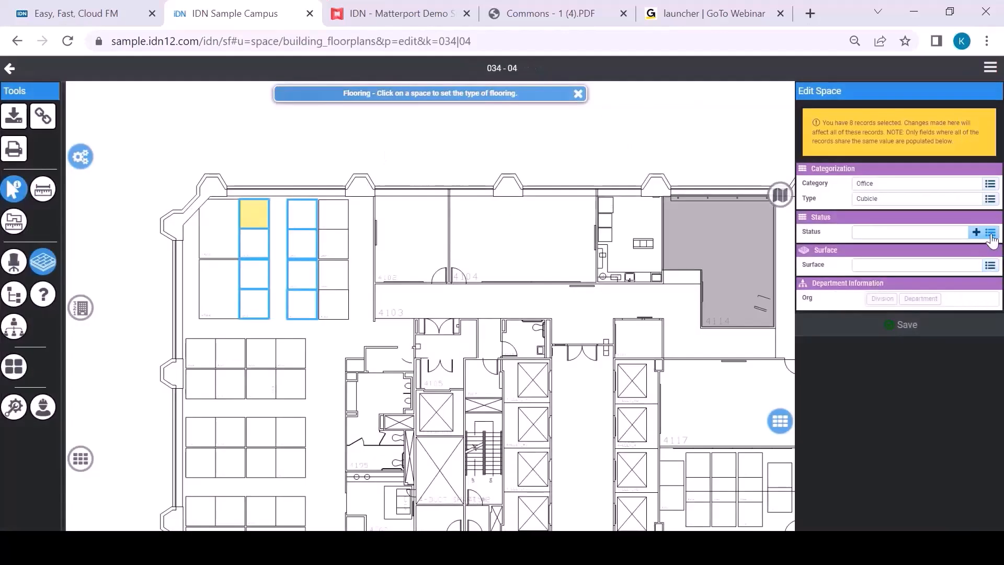
Step: Set the selected workstations' status to Assignable and their surface to Carpet
click(991, 236)
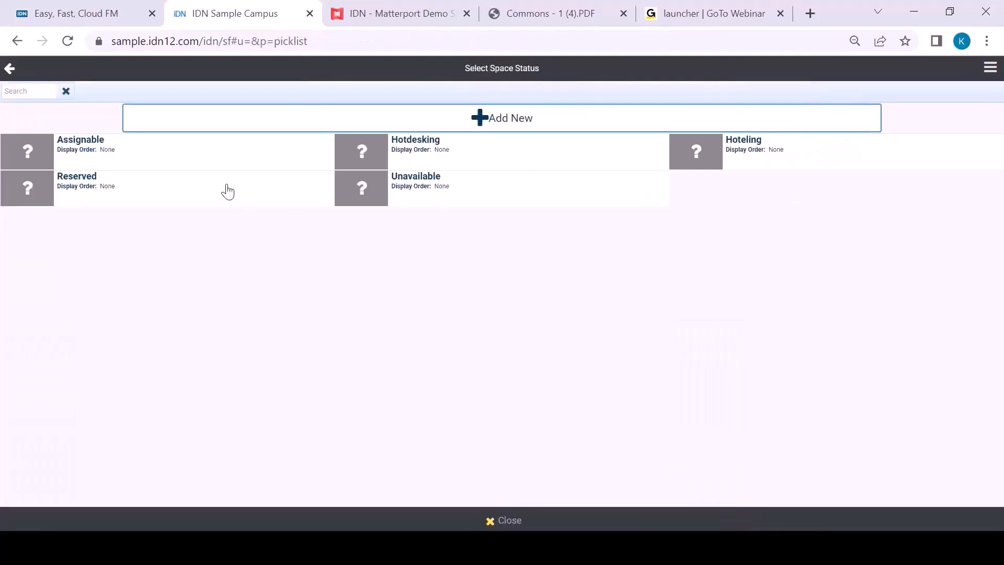
click(178, 156)
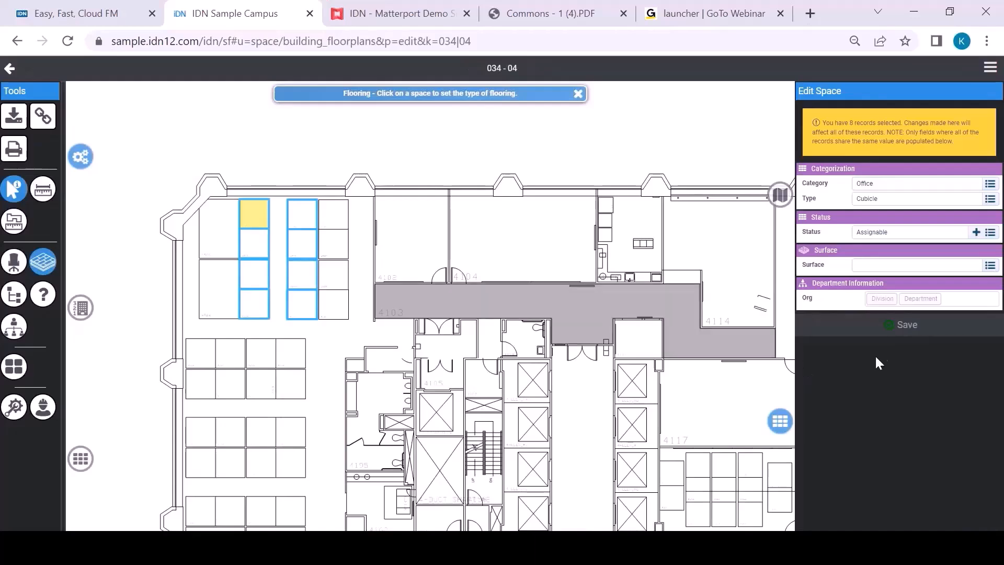
click(991, 266)
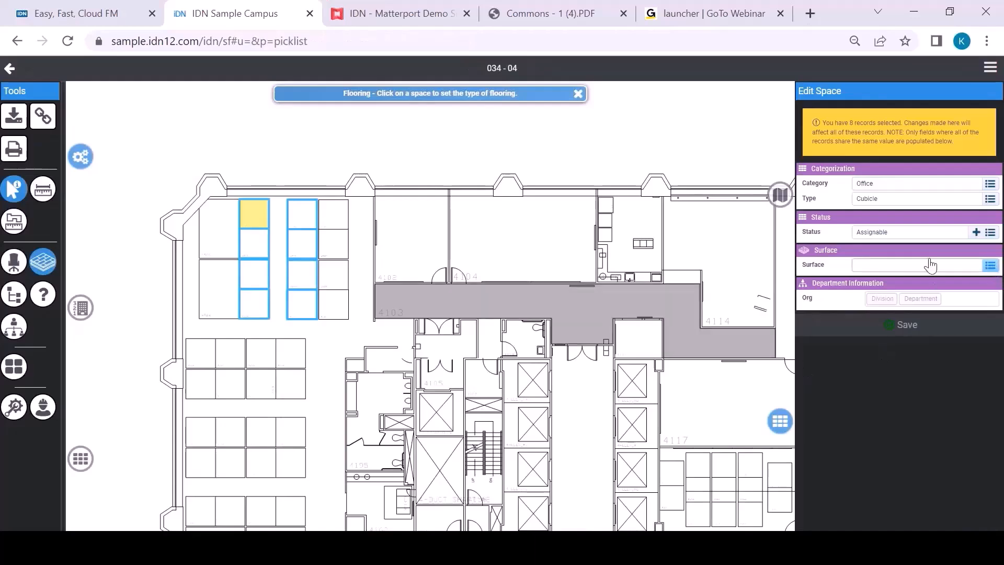
click(94, 121)
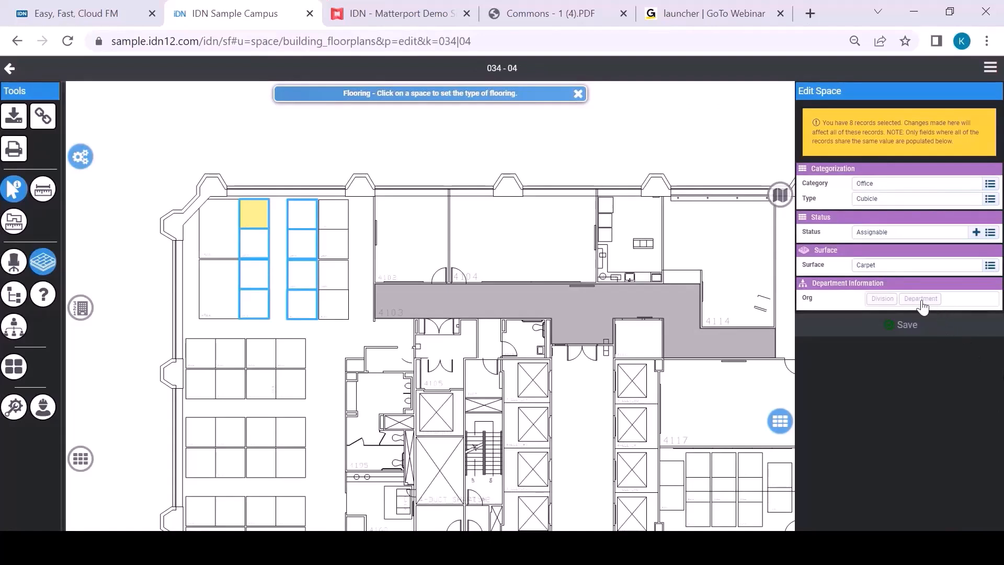
Step: Assign the selected workstations to the Enrollment Management division and Admissions department, save the changes and clear the selection
click(882, 300)
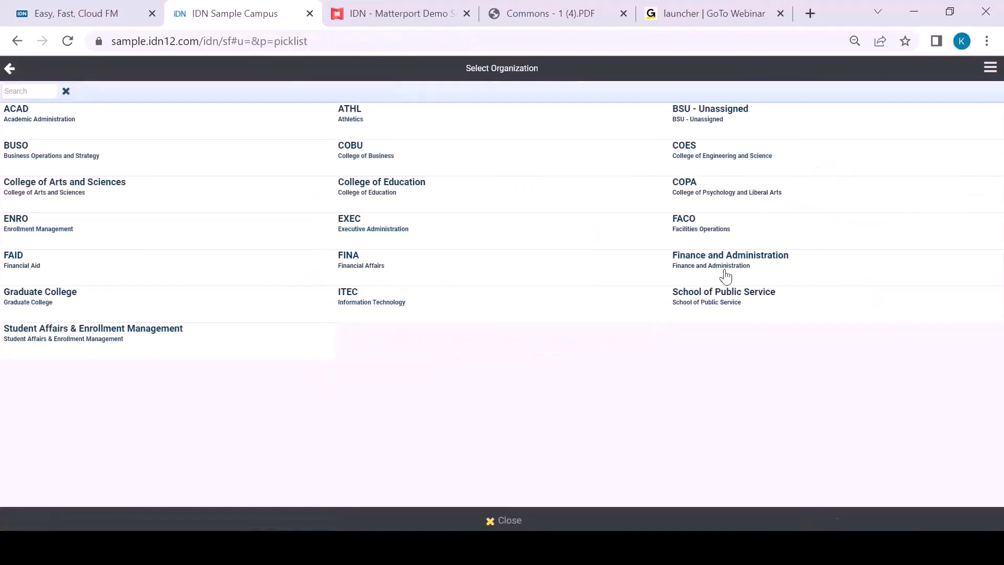
click(81, 225)
click(62, 118)
click(886, 340)
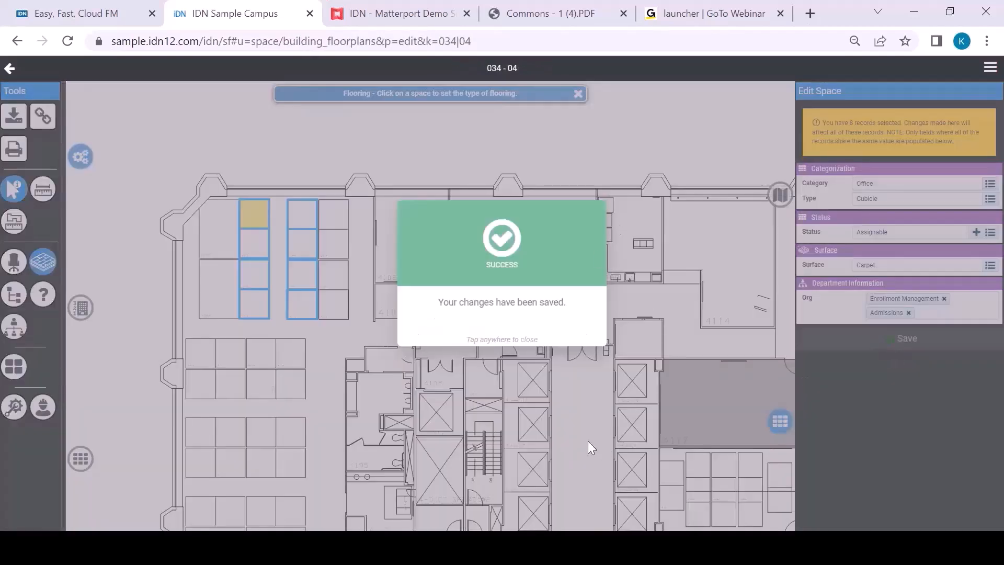
click(587, 440)
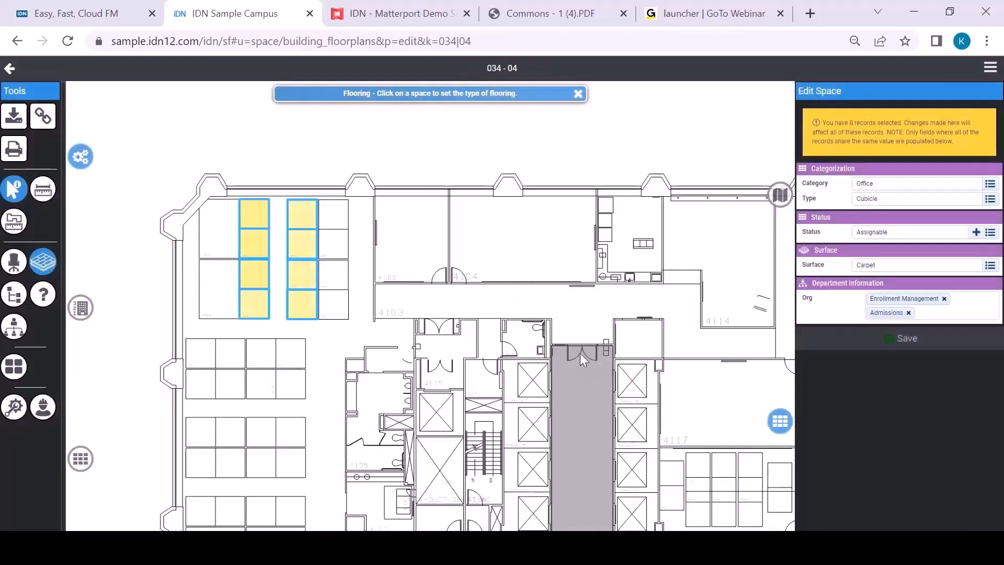
click(324, 353)
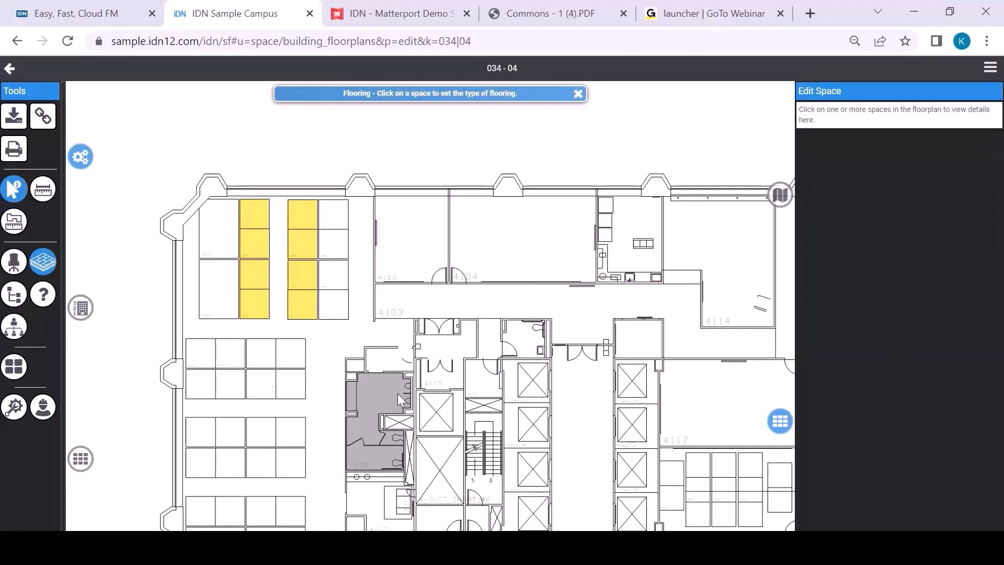
Step: Review the edited workstations by Categorization with the query legend shown and by Divisions / Departments
click(13, 296)
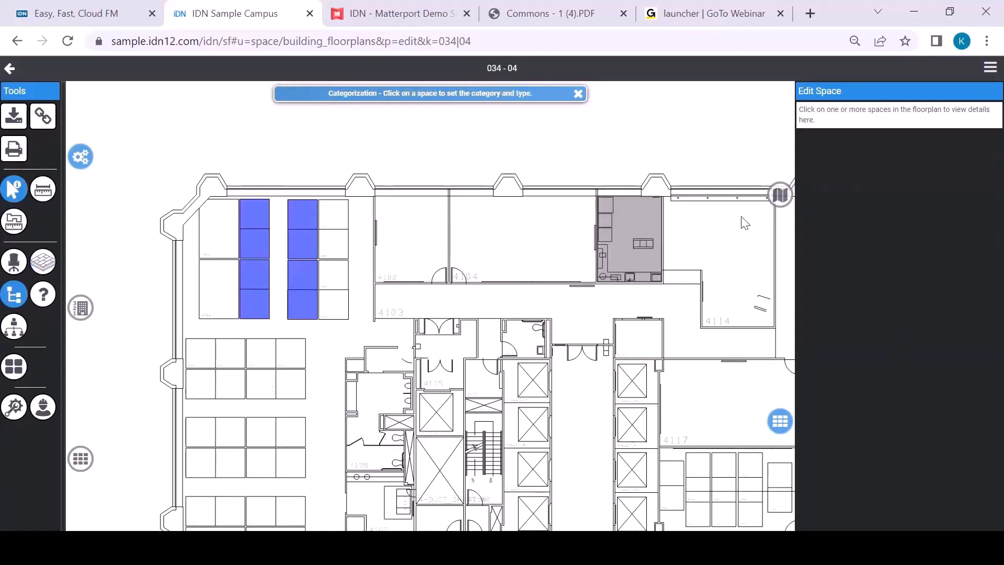
click(781, 197)
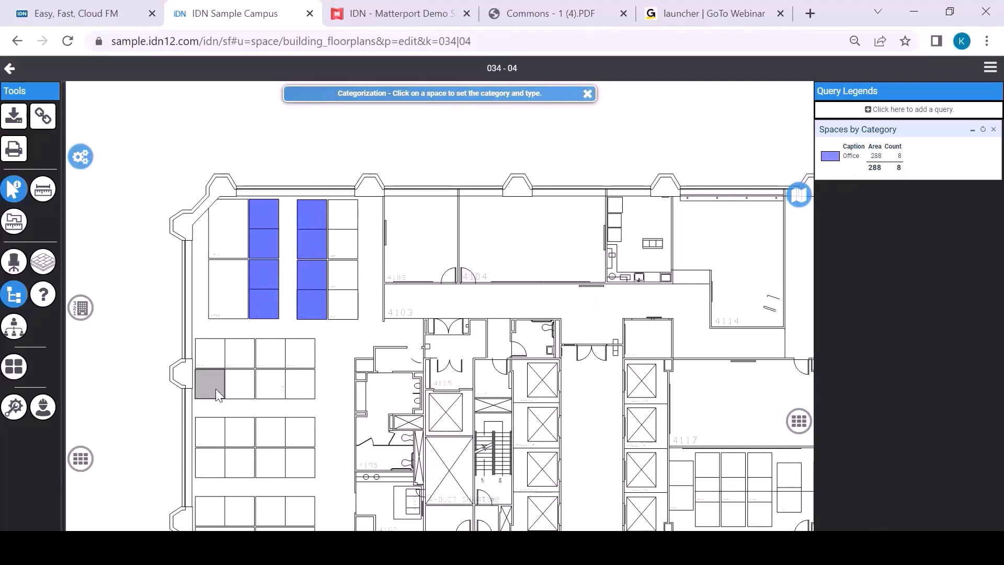
click(20, 328)
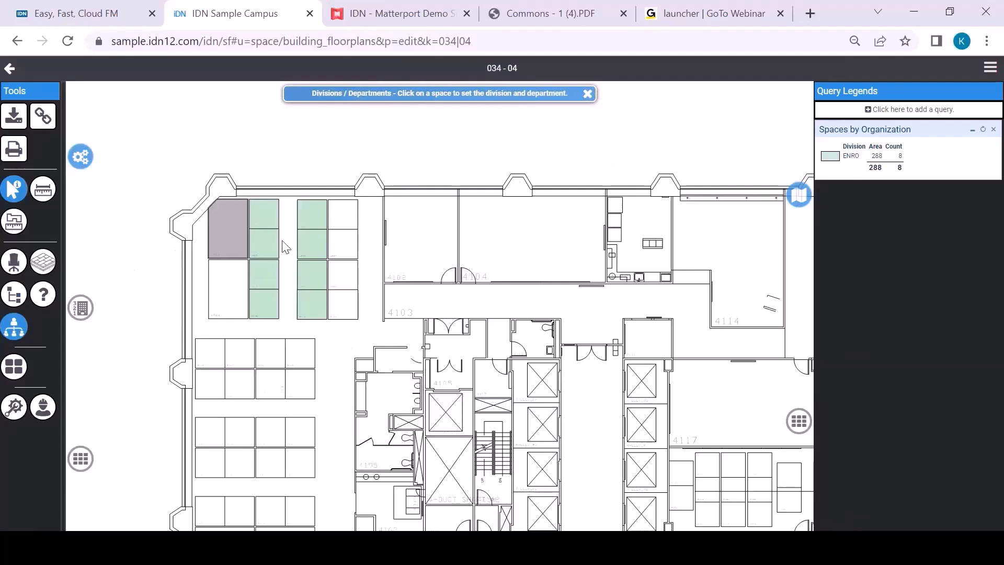
scroll(258, 232, up, 5)
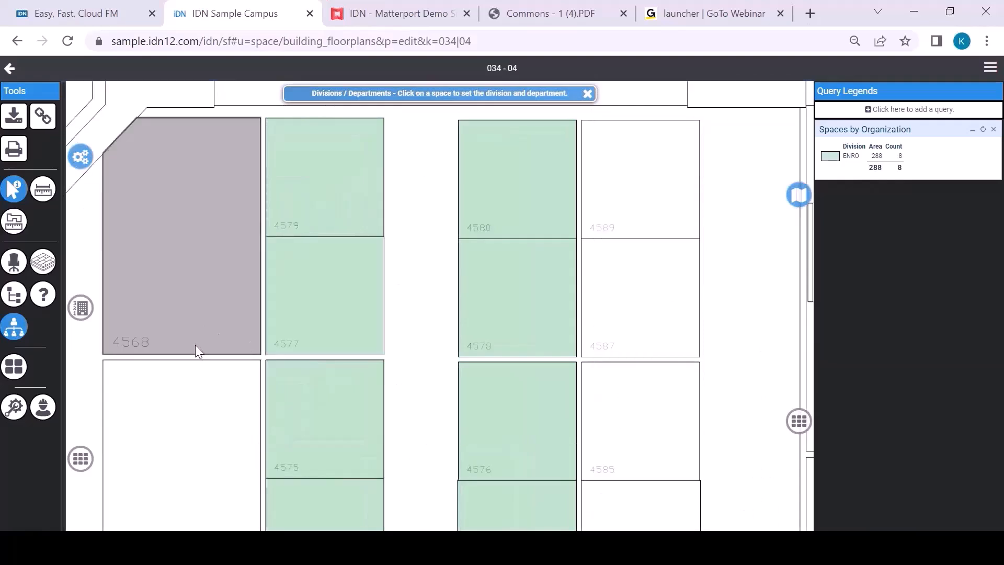
Step: Switch the floorplan to Occupancy and open the personnel list to browse the people available for seating
click(12, 261)
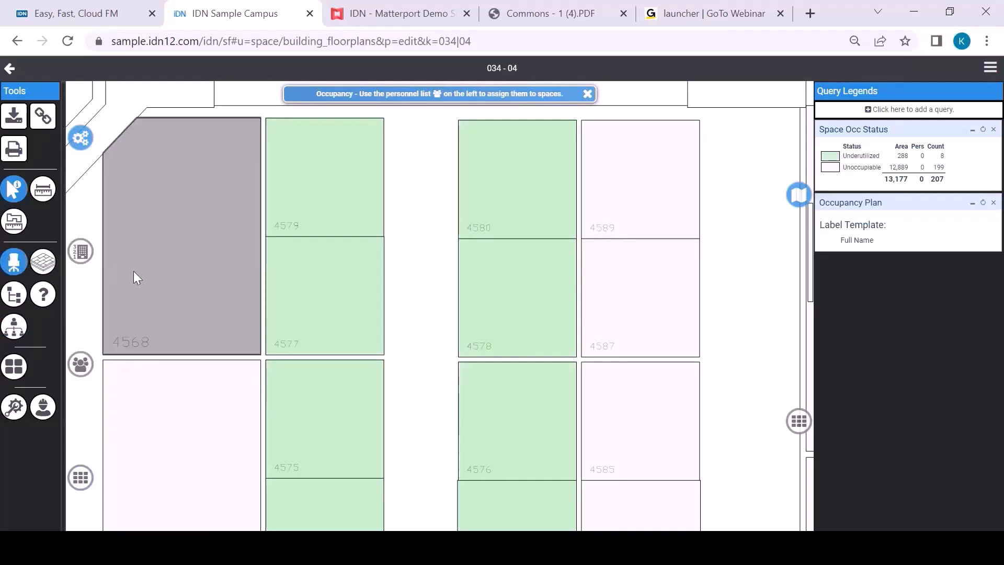
click(84, 364)
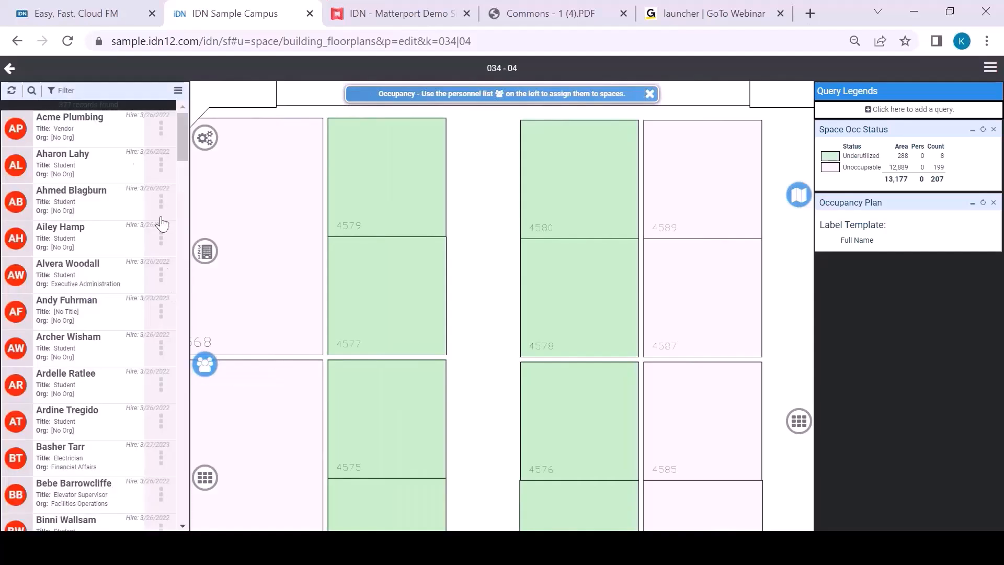
scroll(127, 144, down, 4)
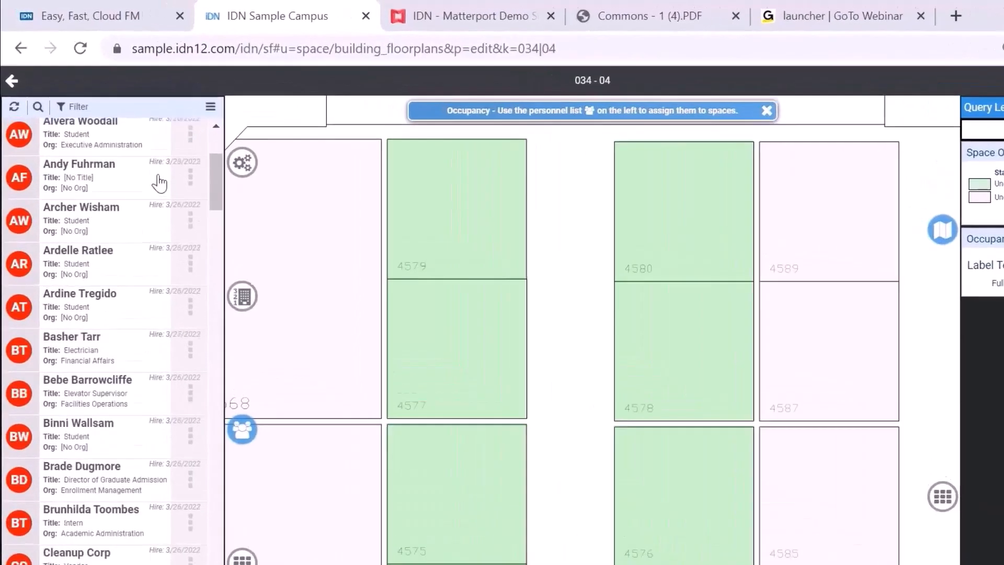
scroll(163, 193, down, 10)
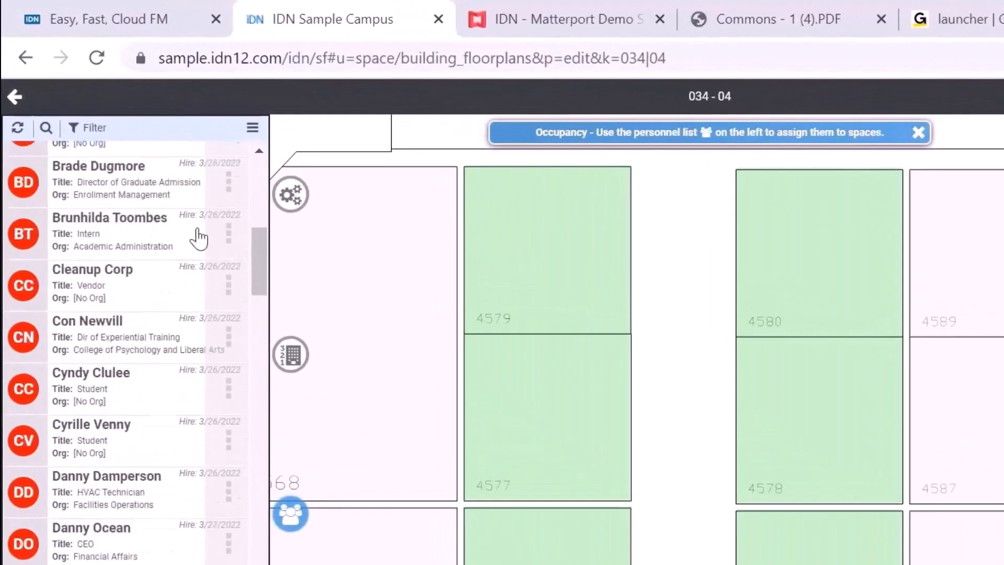
scroll(176, 229, up, 7)
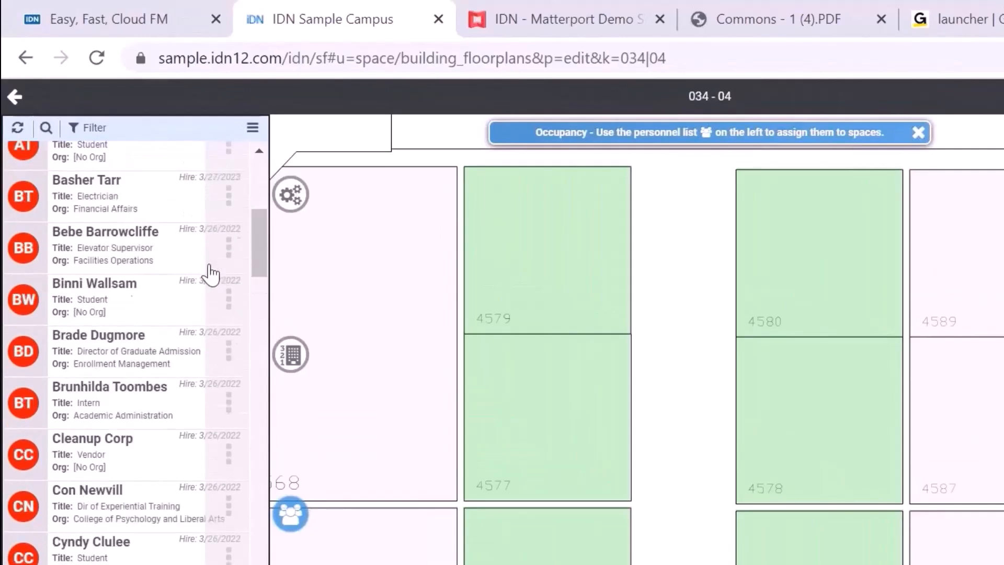
scroll(211, 273, up, 3)
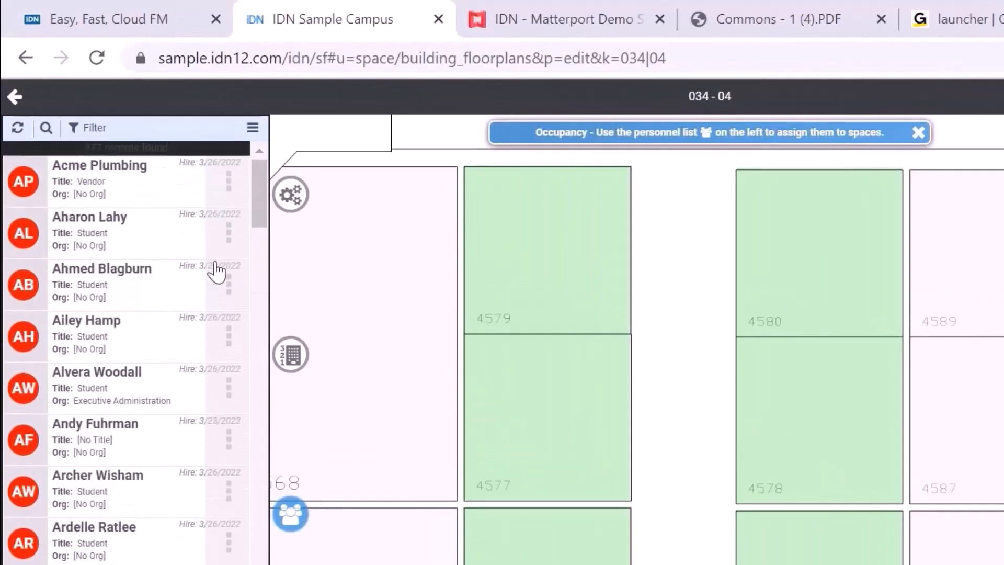
Step: Filter the personnel list to contractors with no seating and all statuses, and look through the filtered people
click(88, 128)
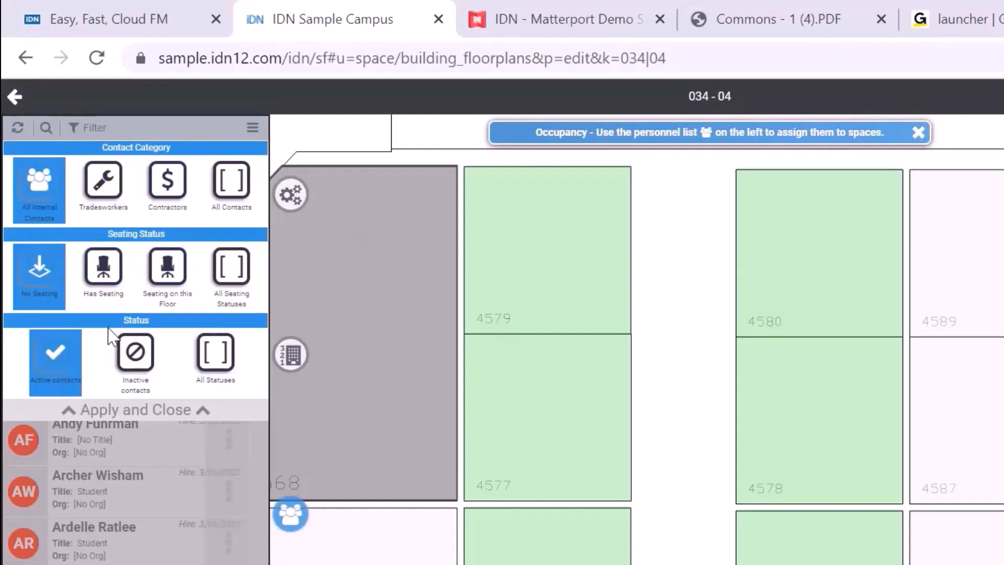
click(165, 186)
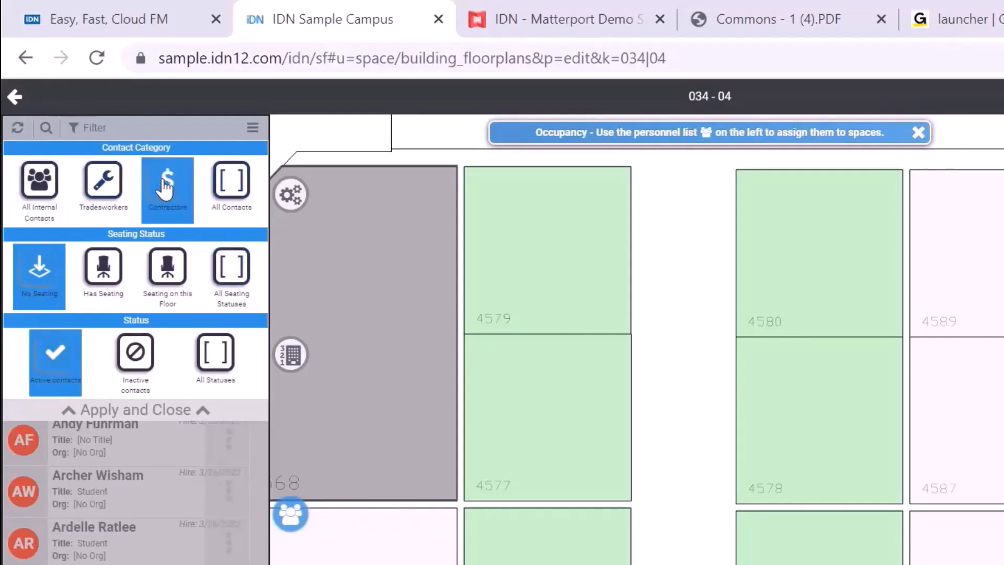
click(224, 369)
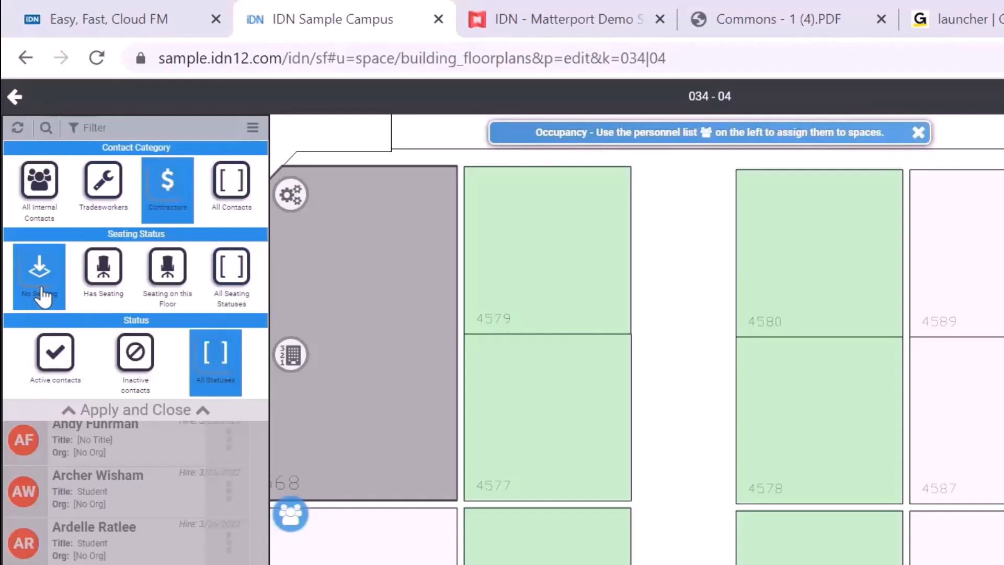
click(152, 411)
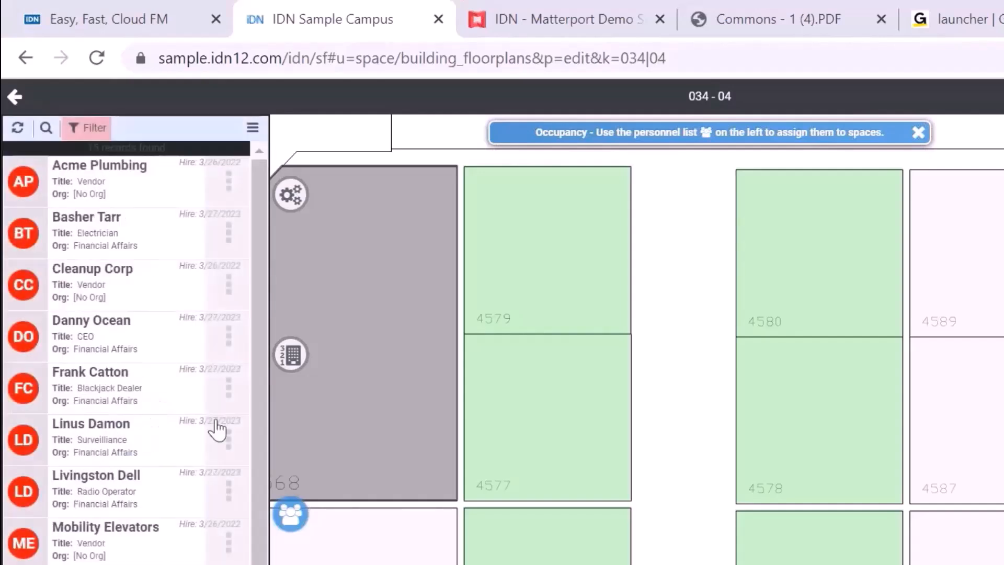
scroll(199, 303, down, 3)
scroll(208, 314, up, 3)
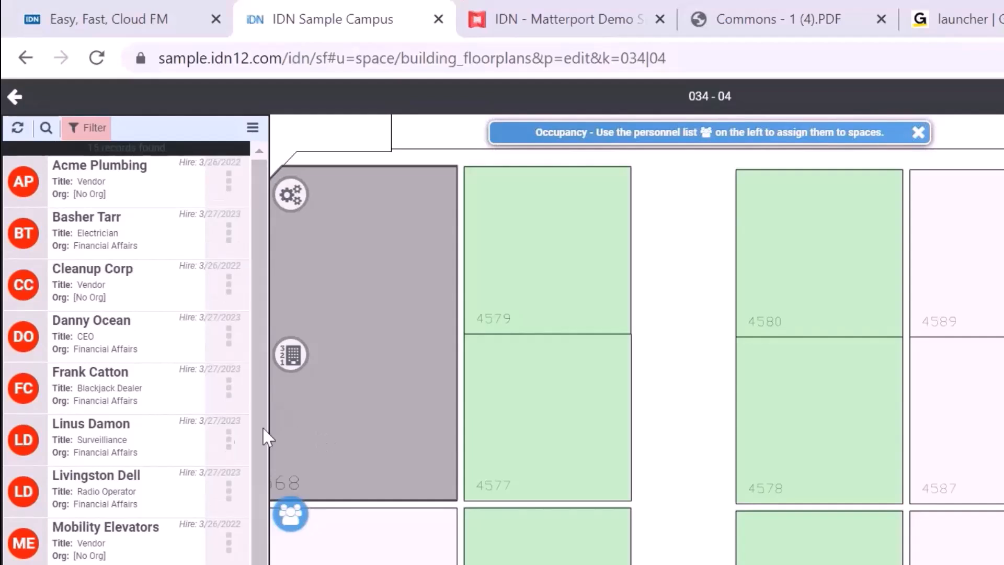
Step: Assign the CEO to workstation 4579, the surveillance contractor to 4577 and the blackjack dealer to 4580, and close the personnel list
click(115, 343)
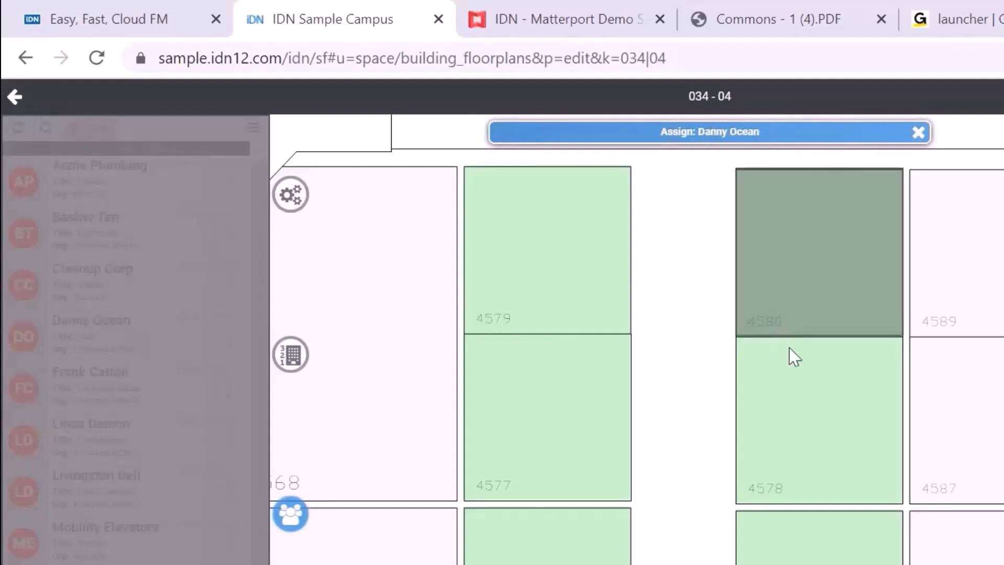
click(573, 267)
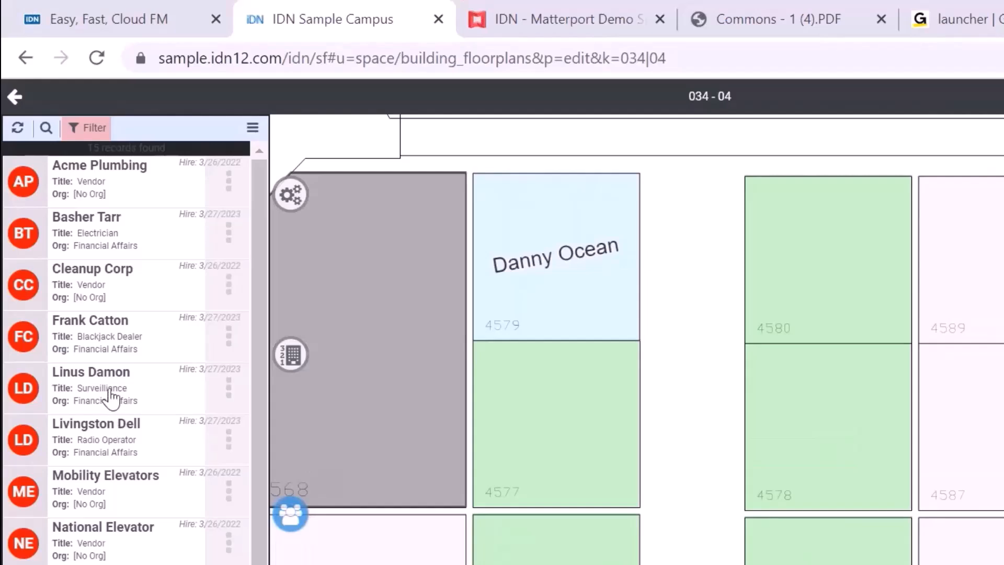
click(110, 398)
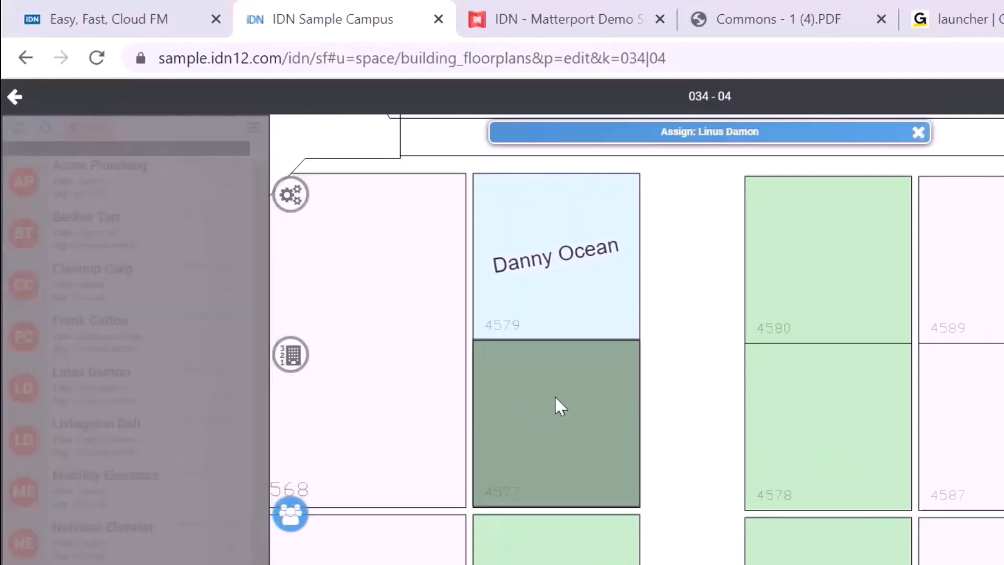
click(572, 422)
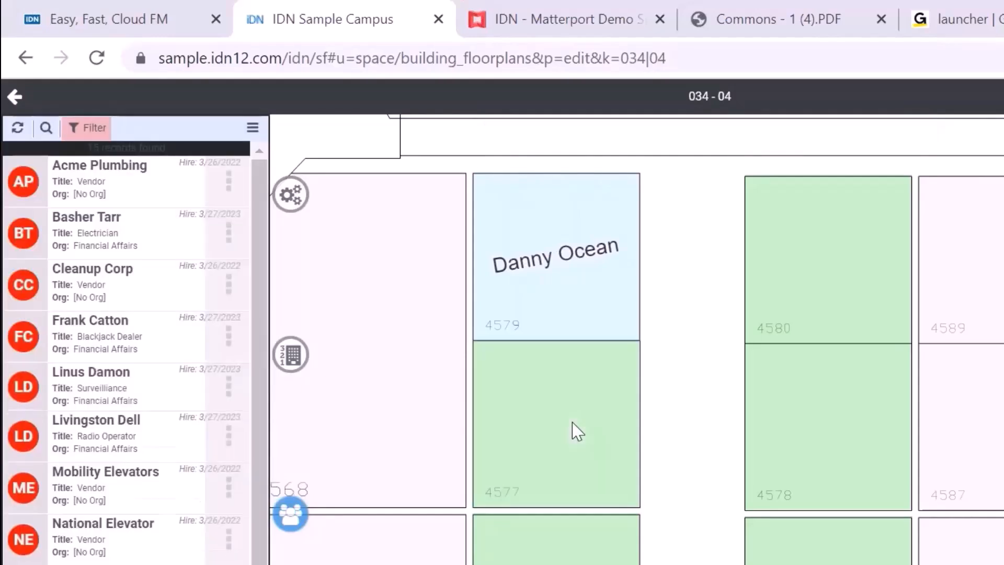
click(104, 332)
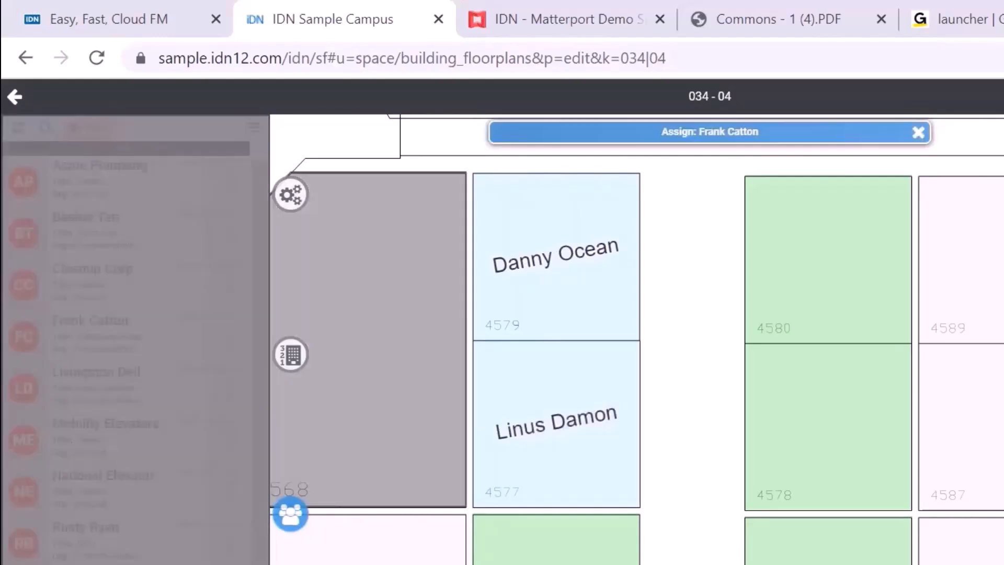
click(833, 268)
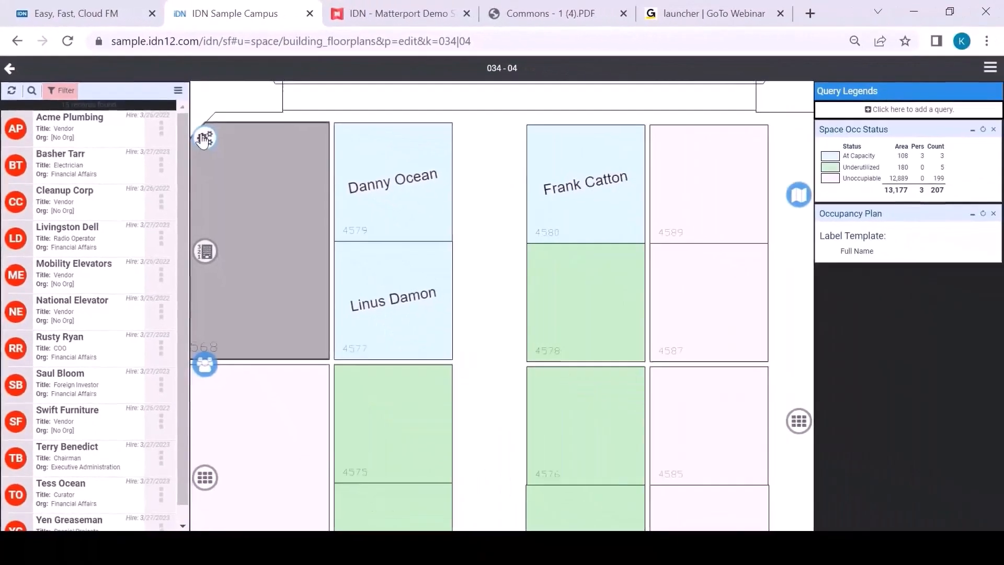
click(204, 139)
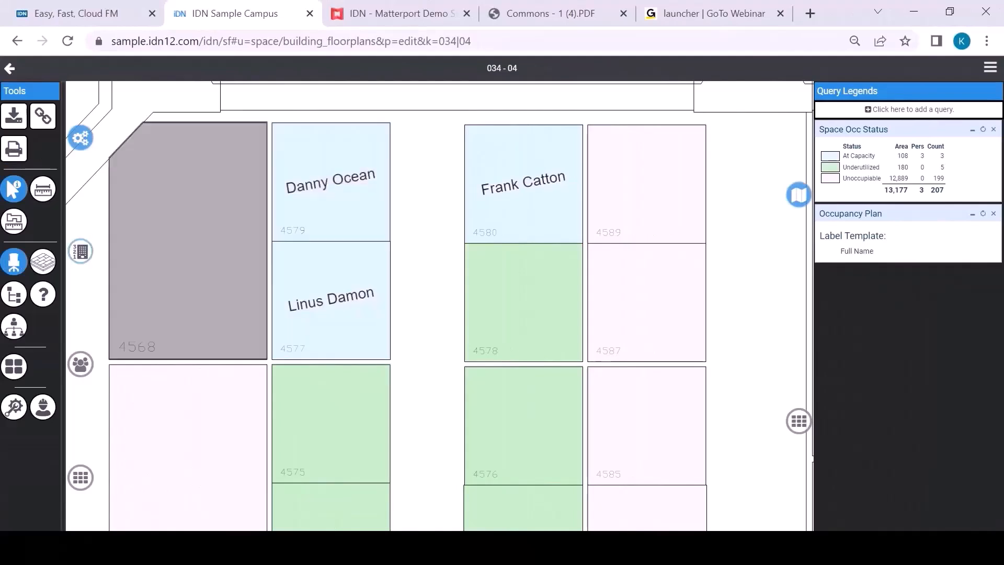
Step: View the contact record of the person assigned to workstation 4579, and return to the floorplan
click(324, 211)
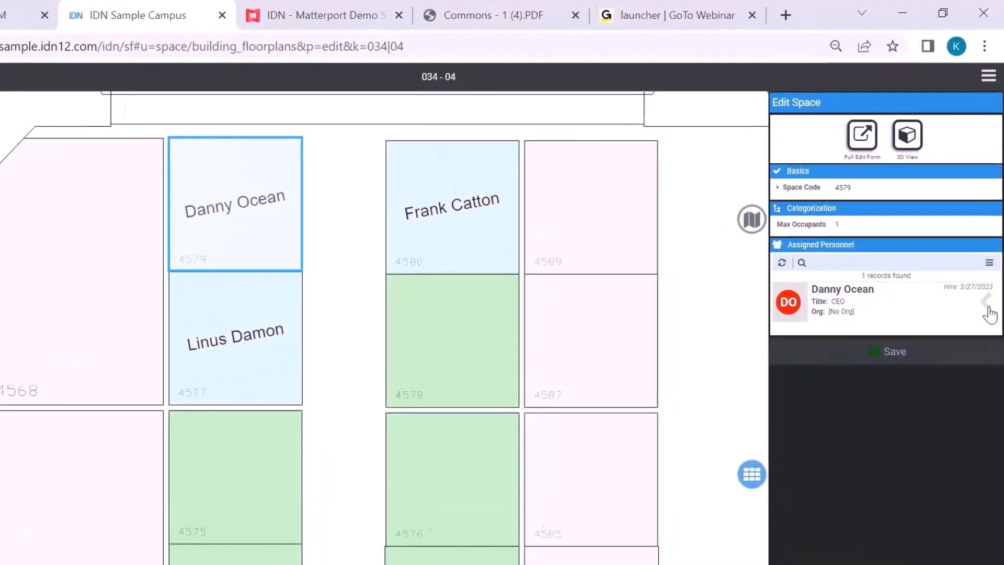
click(988, 271)
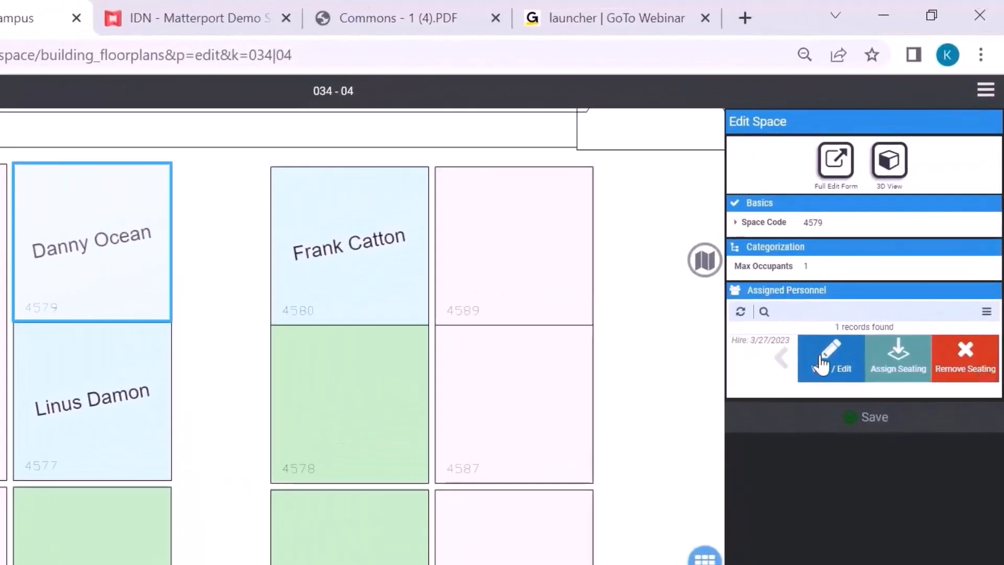
click(821, 365)
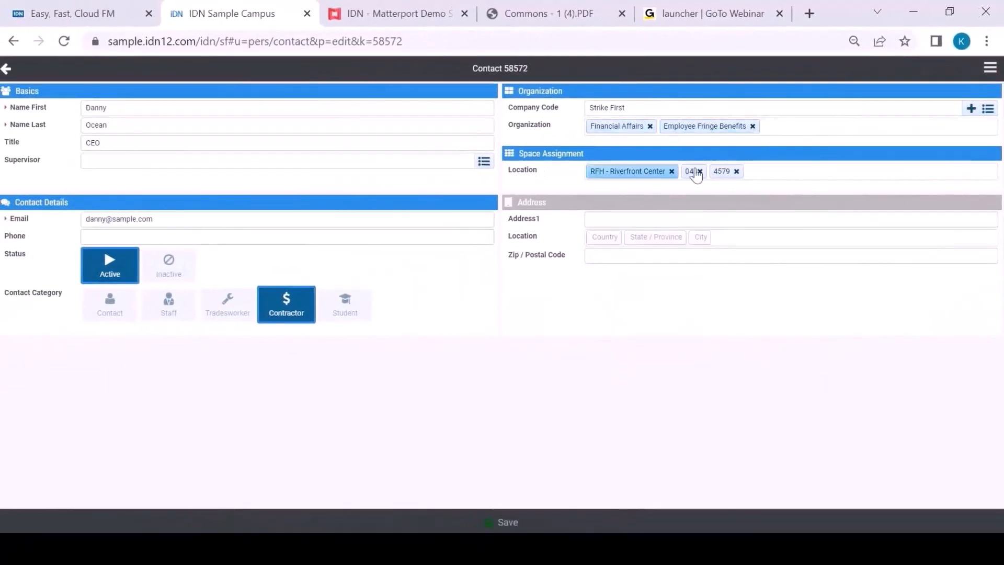
click(7, 69)
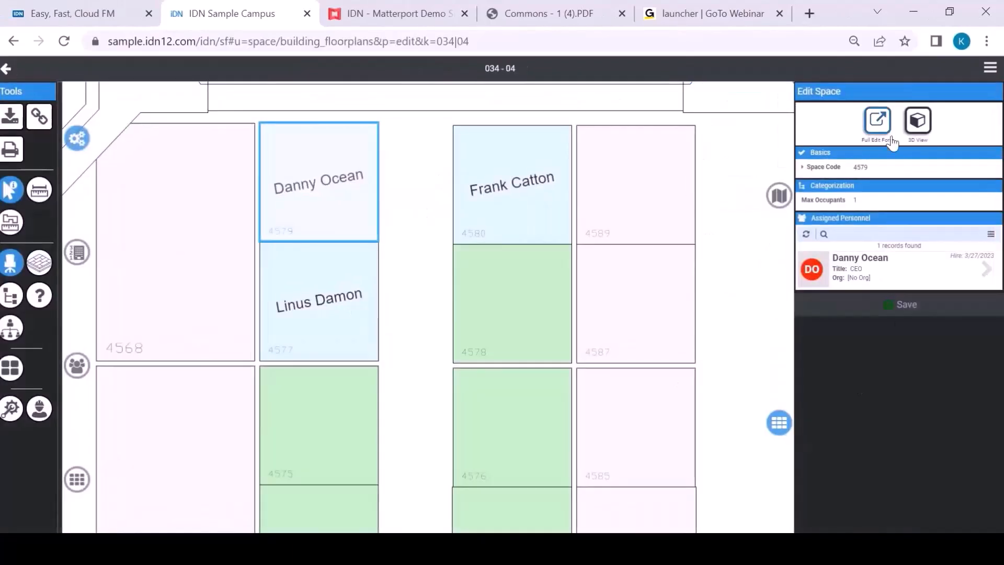
Step: Examine workstation 4579's full edit form and the actions offered for its assigned person, and return to the floorplan
click(878, 123)
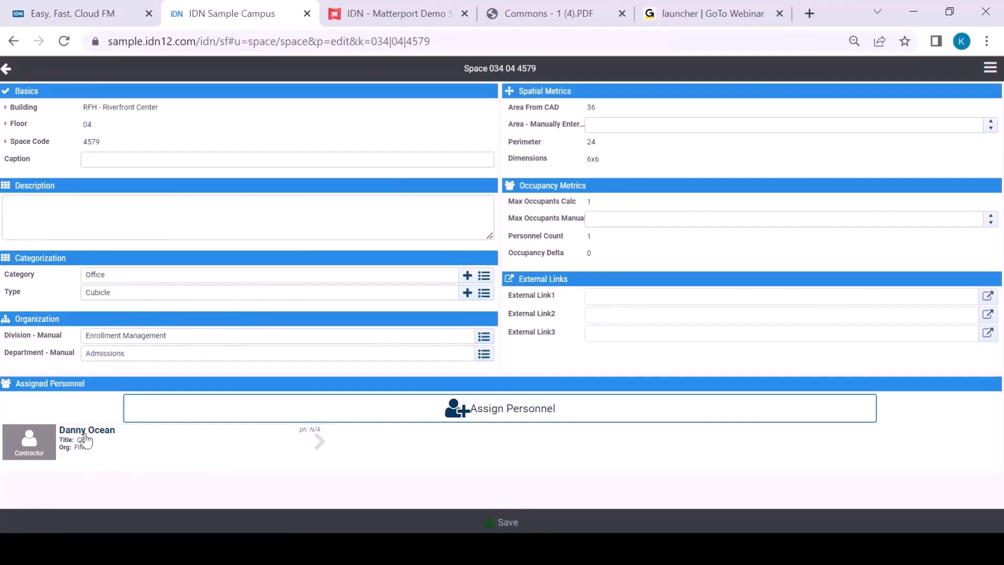
click(320, 446)
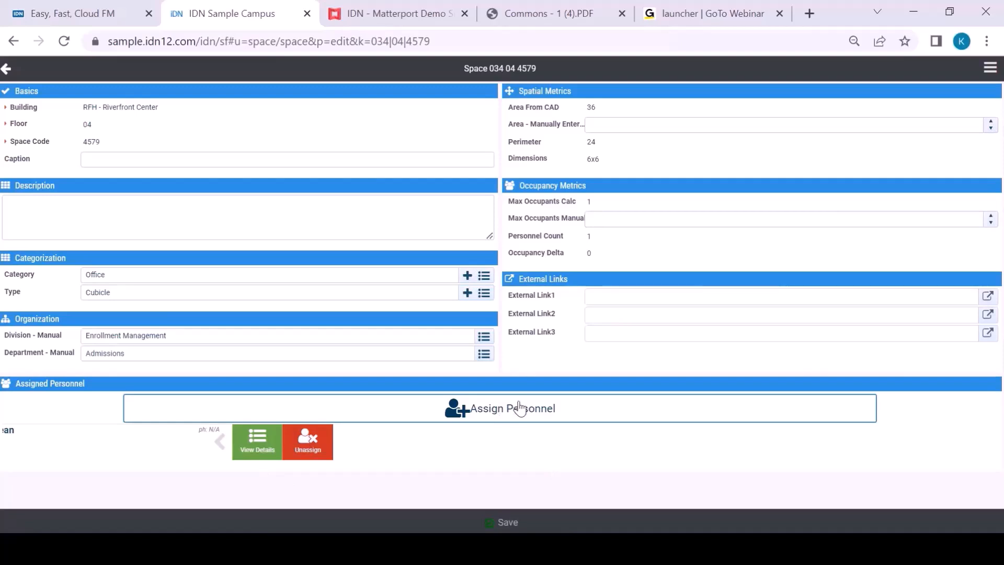
click(6, 68)
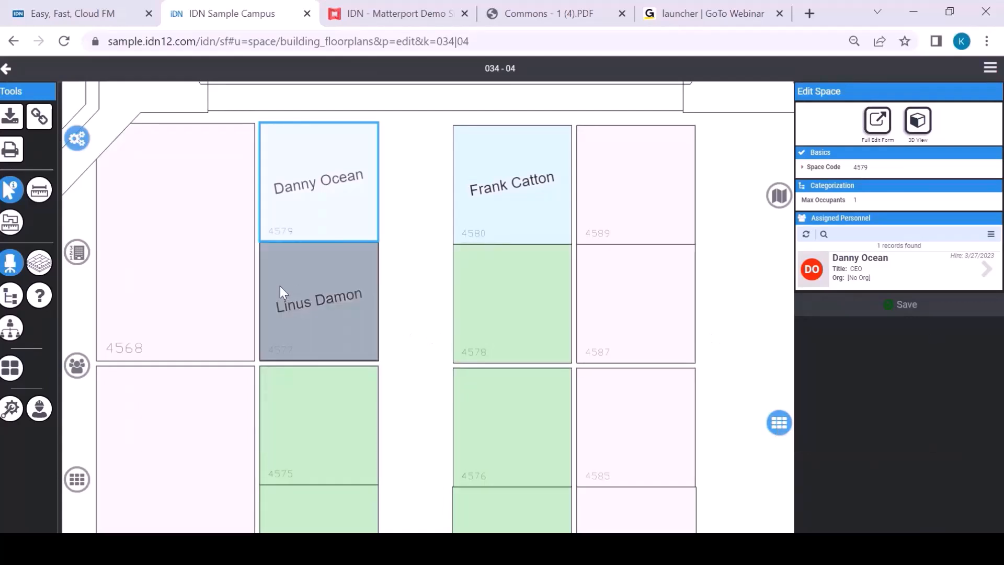
Step: Switch the floorplan to Equipment and place a Fire Extinguisher symbol in copier room 4162
scroll(360, 306, down, 5)
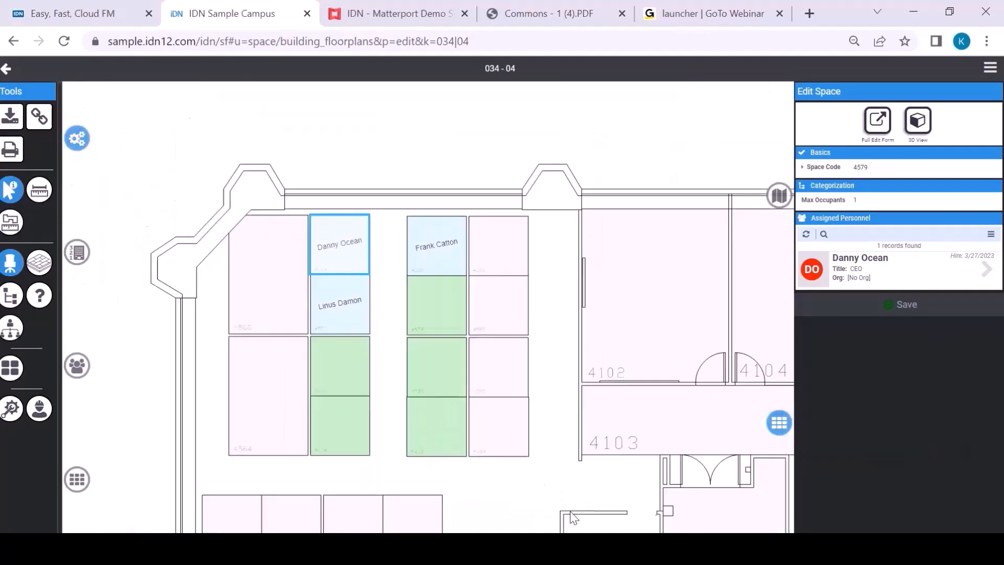
drag(517, 489, 410, 192)
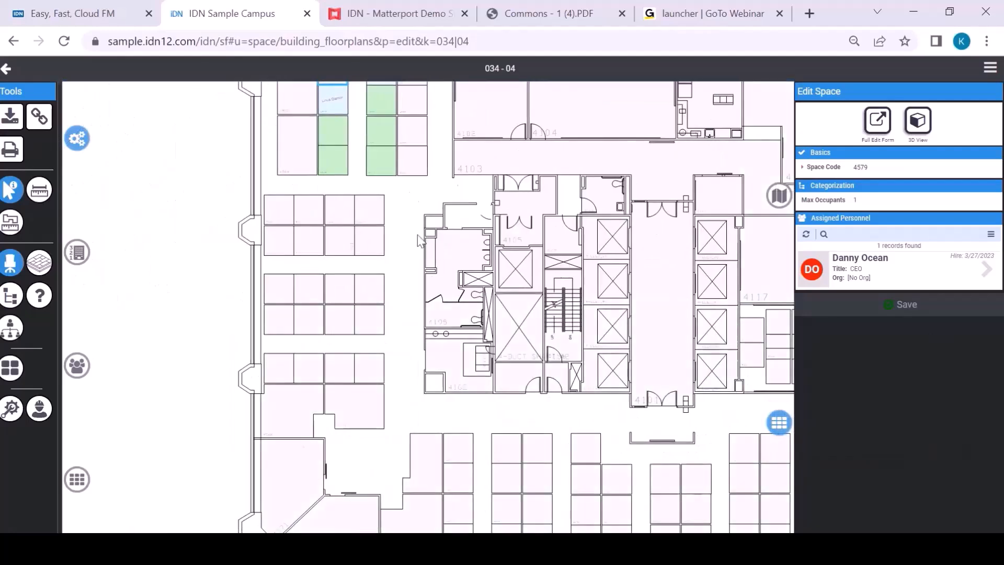
scroll(448, 378, up, 4)
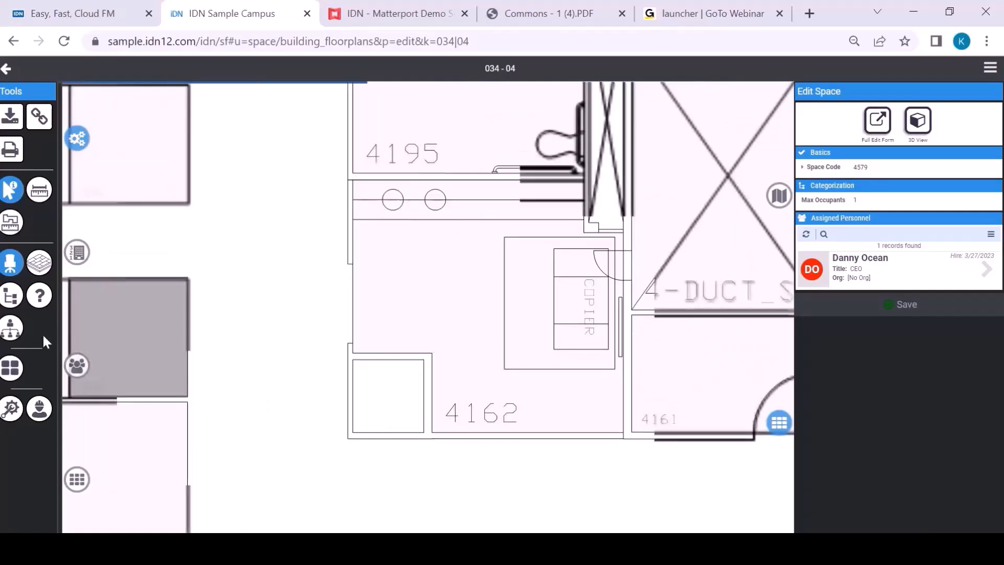
click(10, 413)
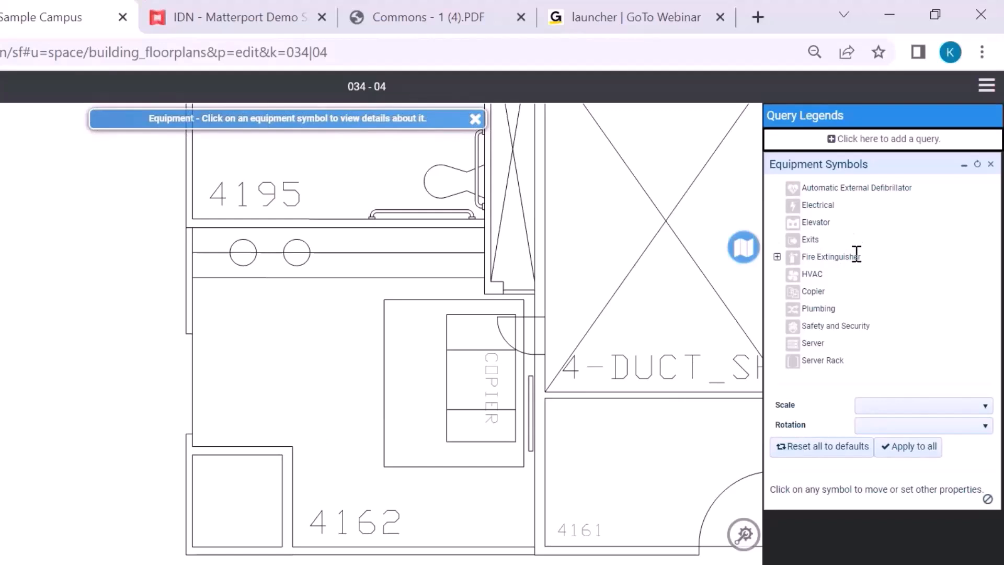
click(781, 265)
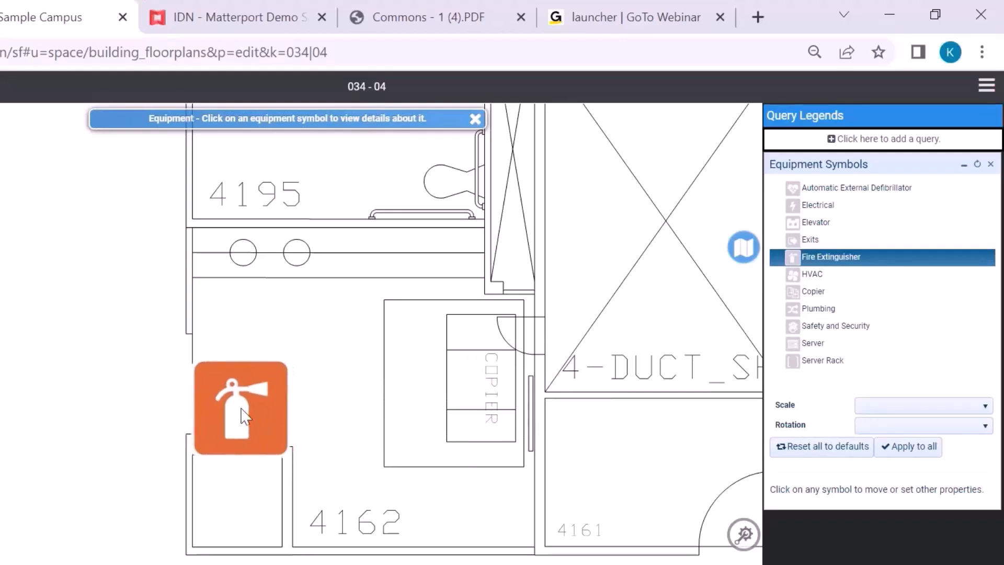
click(244, 415)
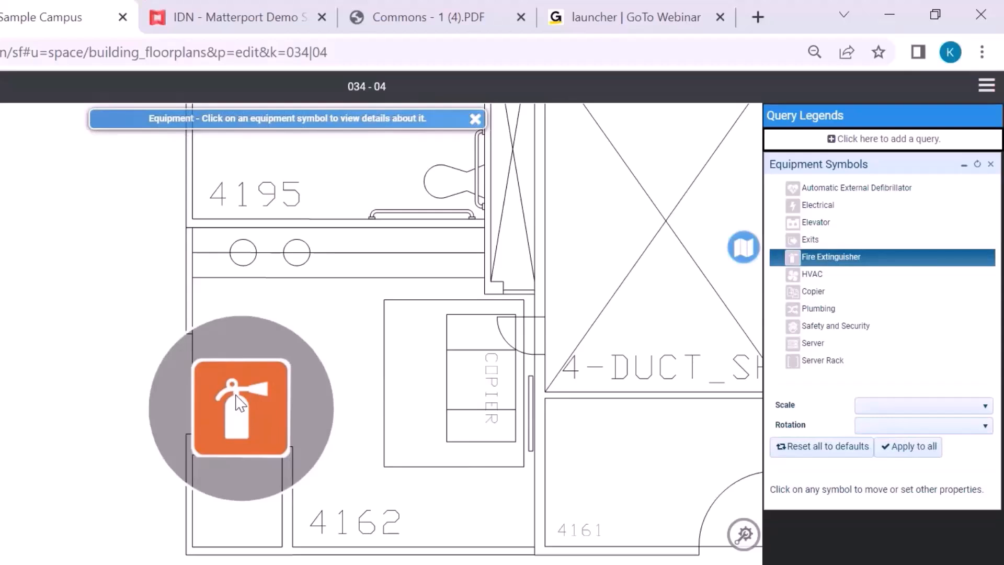
Step: Scale the fire extinguisher symbol down, move it beside the inner wall near room label 4162, and finish editing the symbols
click(240, 403)
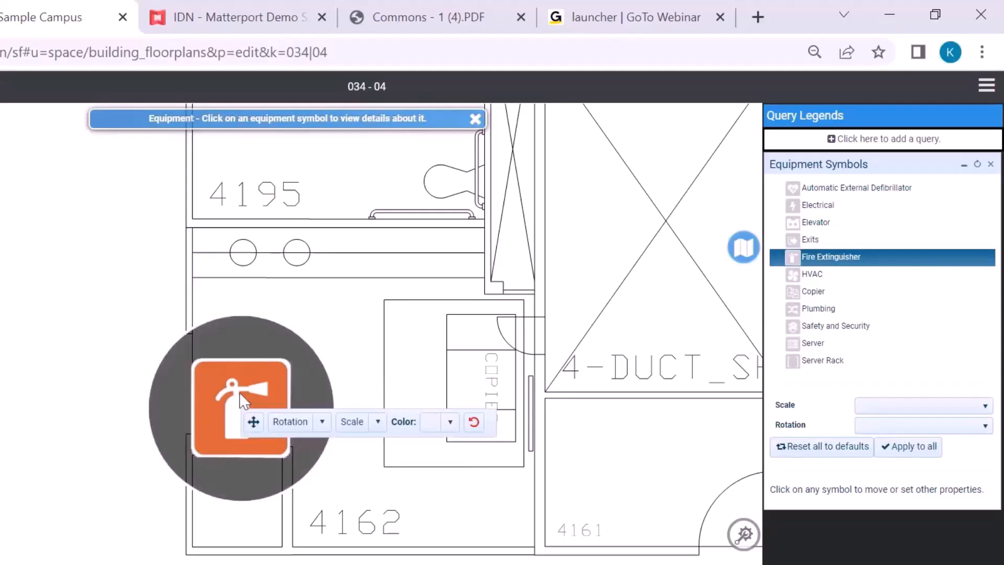
click(377, 421)
click(350, 442)
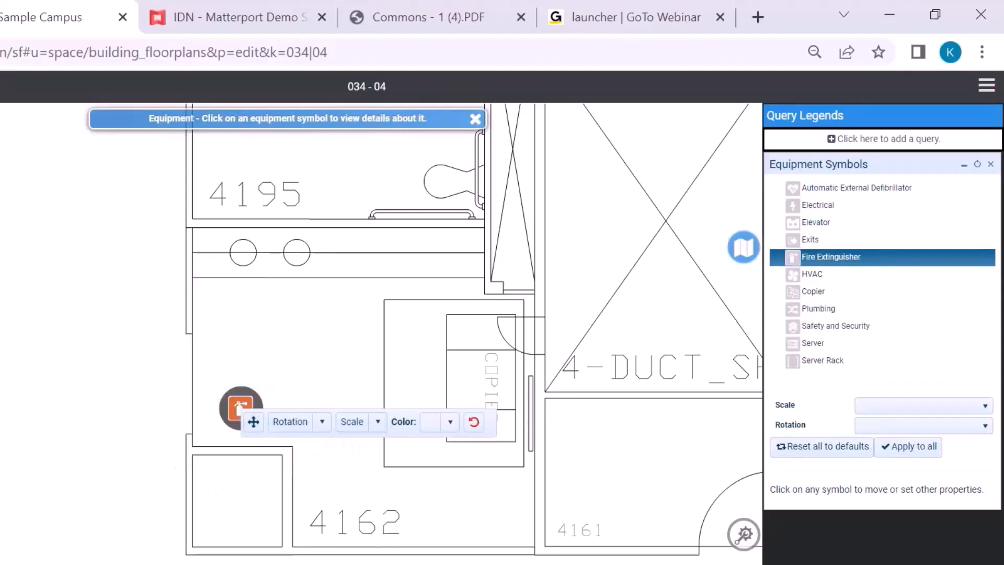
click(254, 423)
drag(245, 408, 319, 502)
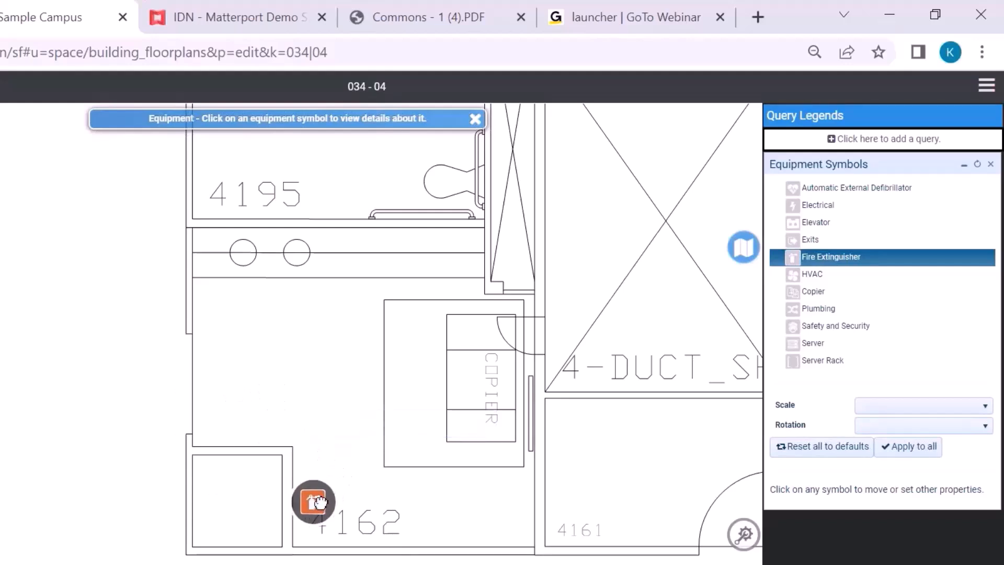
click(317, 499)
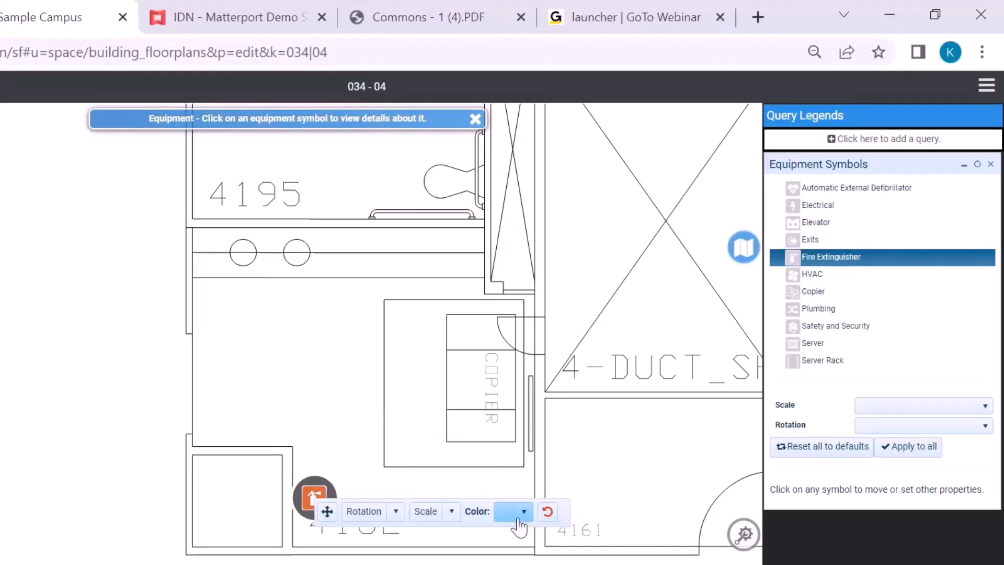
click(342, 523)
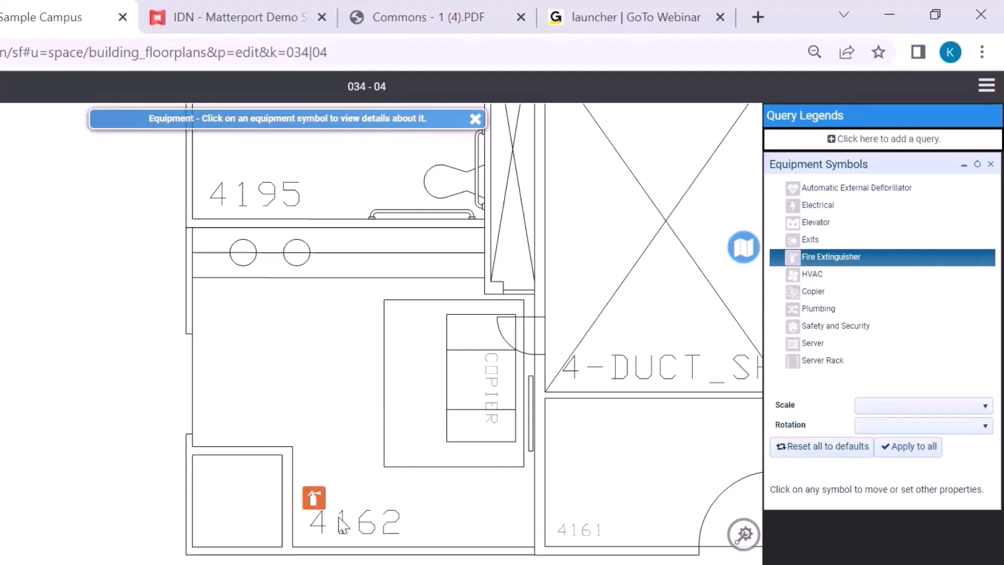
click(919, 336)
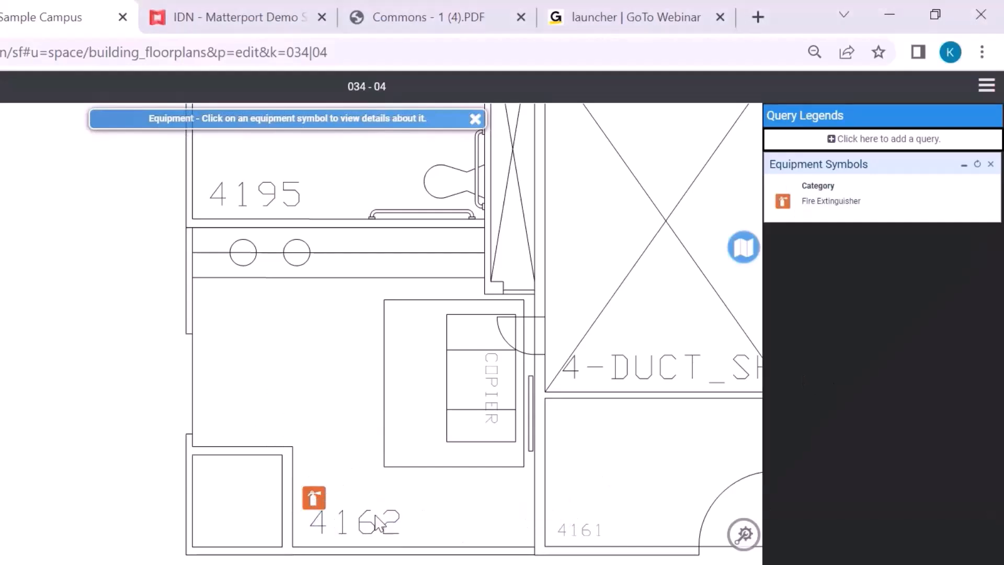
Step: Open the fire extinguisher's full edit form and look through its equipment fields
click(314, 495)
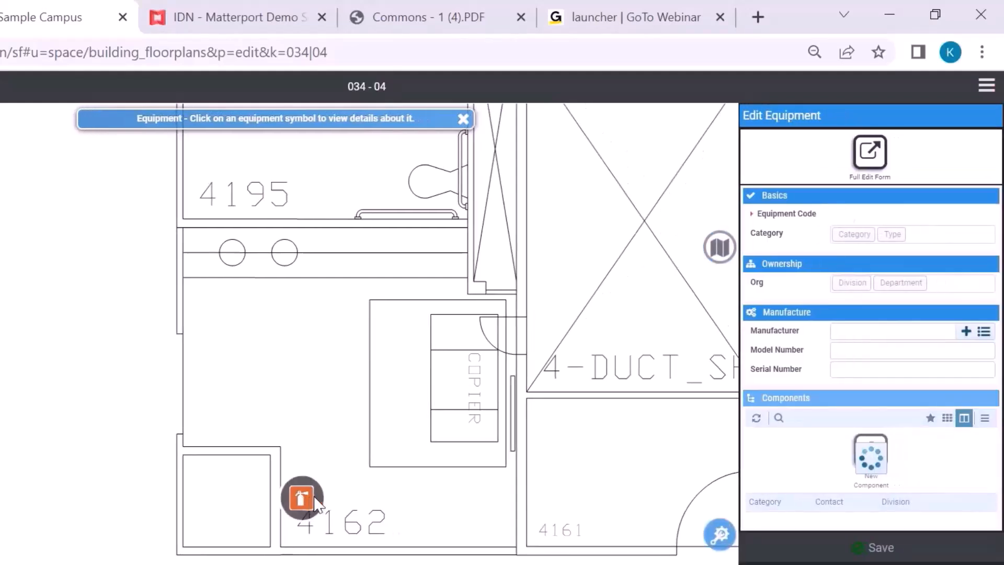
click(870, 152)
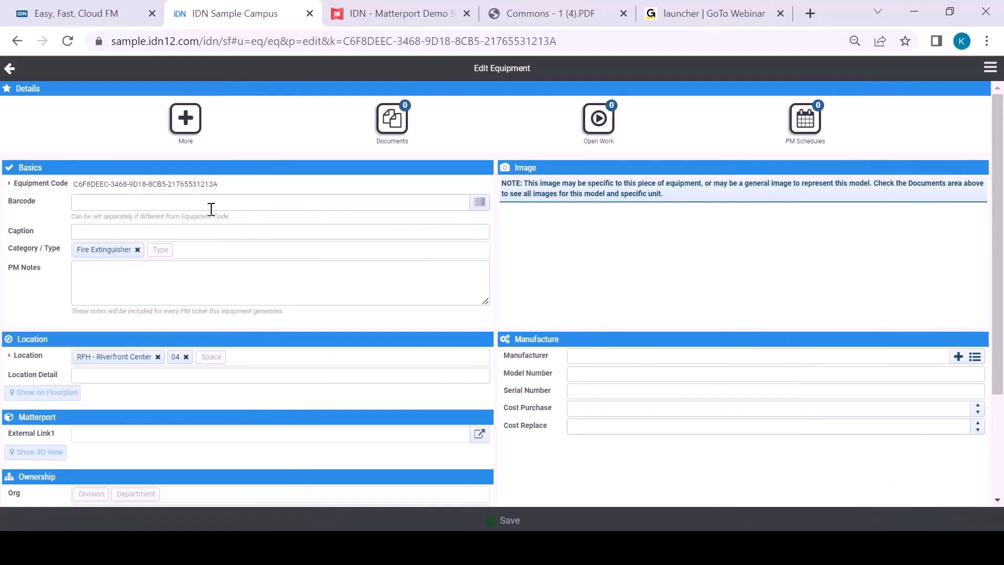
scroll(277, 312, down, 2)
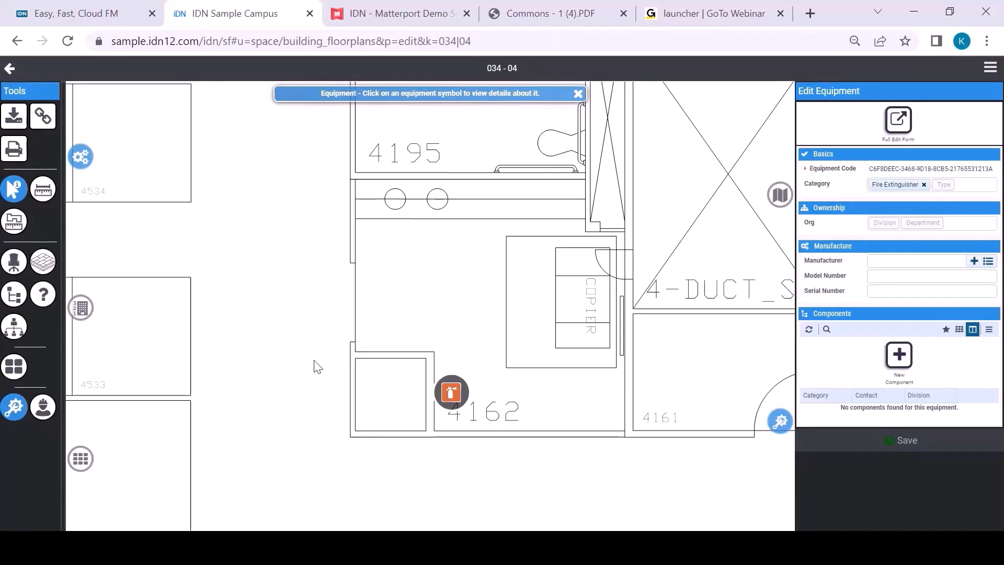
Step: Switch the floorplan to Service Requests and start a request for room 4162 with the problem Custodial, Empty Trash
scroll(317, 366, down, 3)
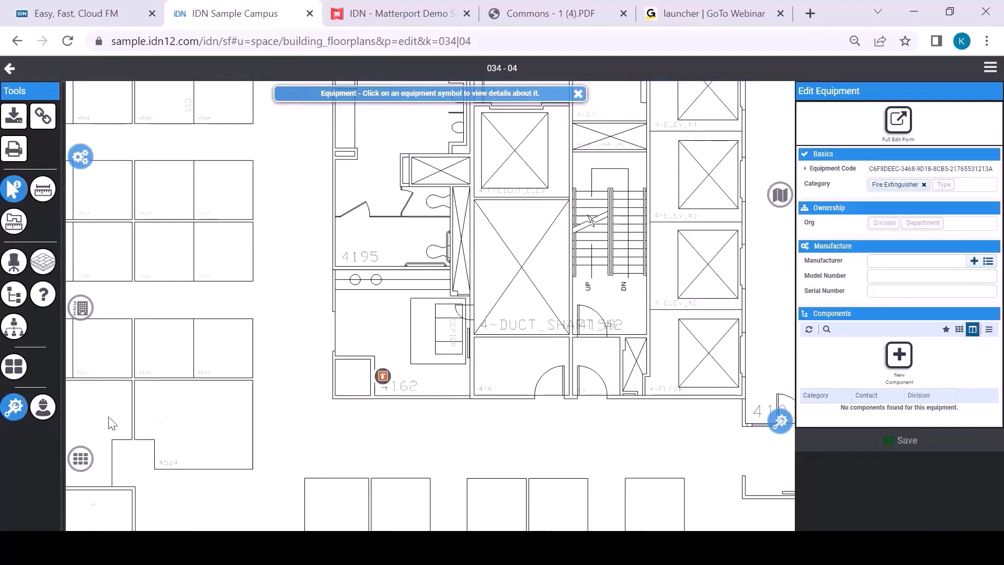
click(44, 408)
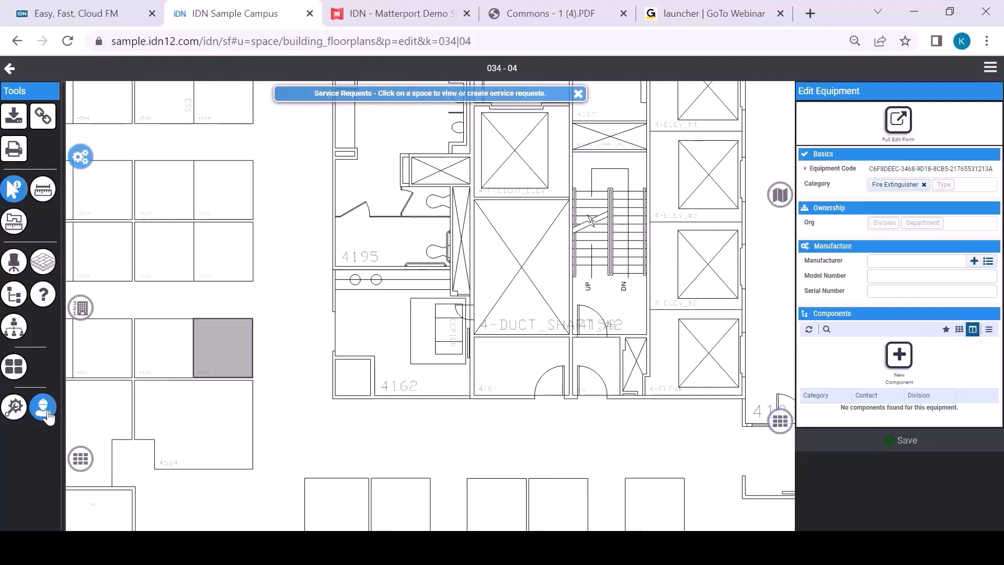
click(354, 326)
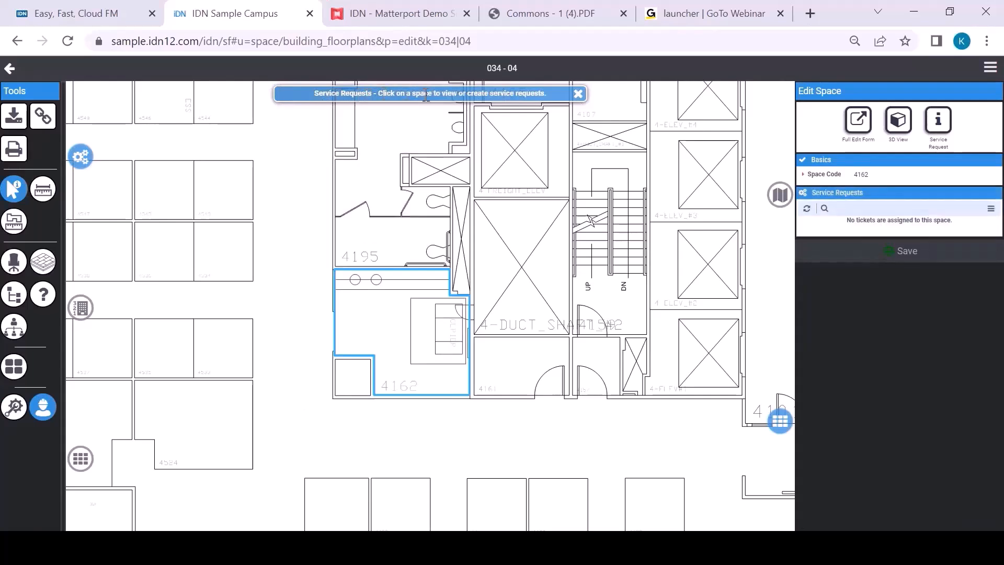
click(941, 127)
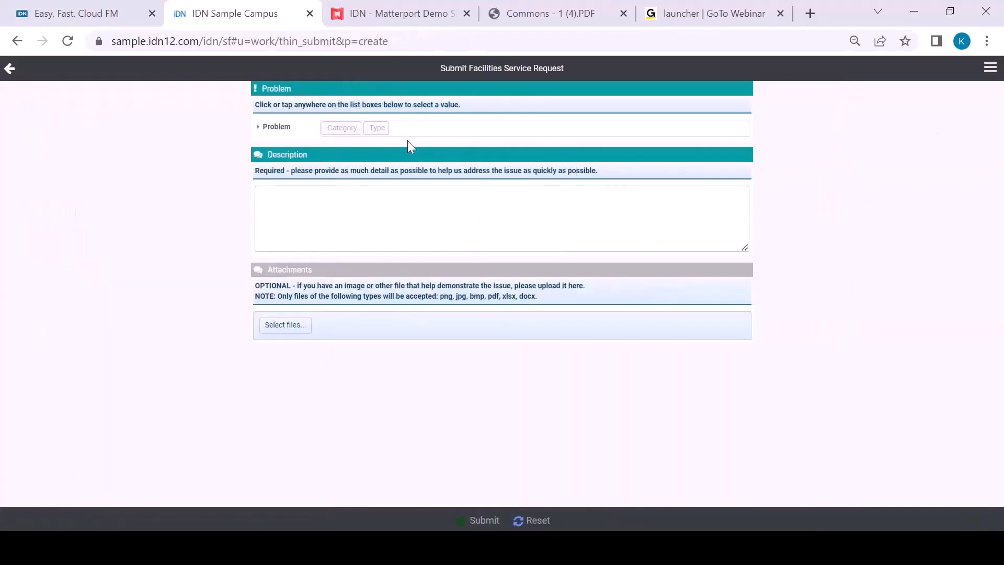
click(341, 129)
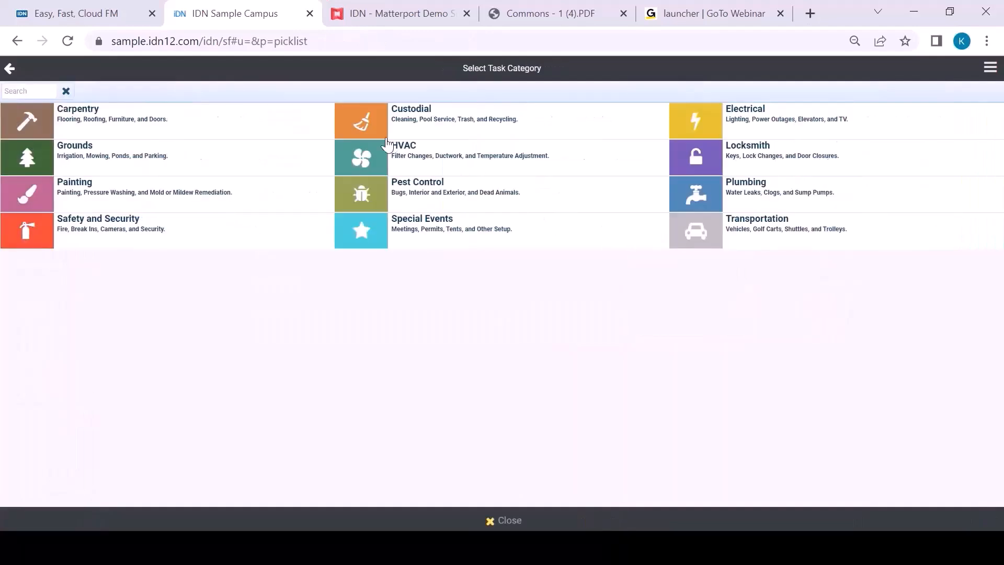
click(433, 121)
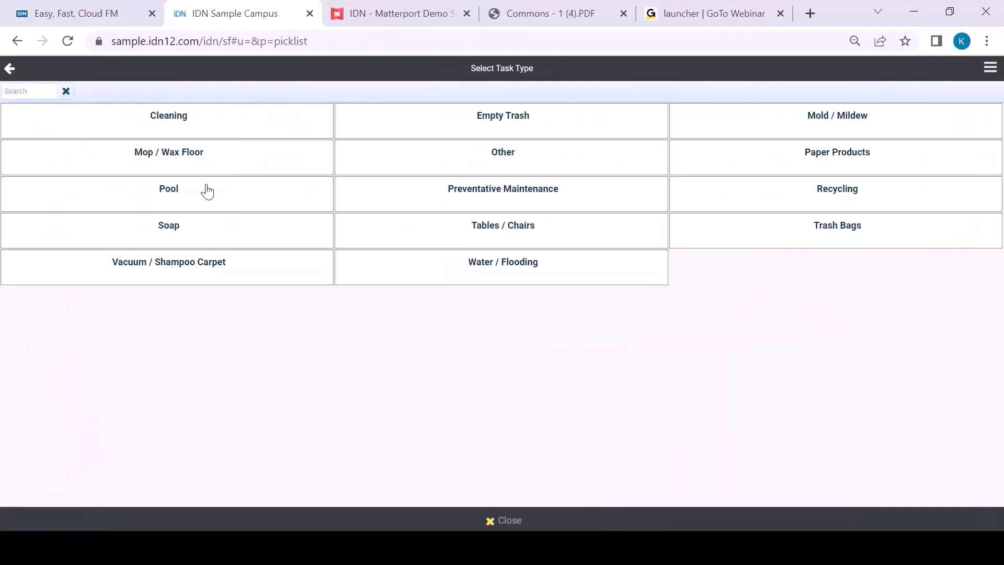
click(536, 126)
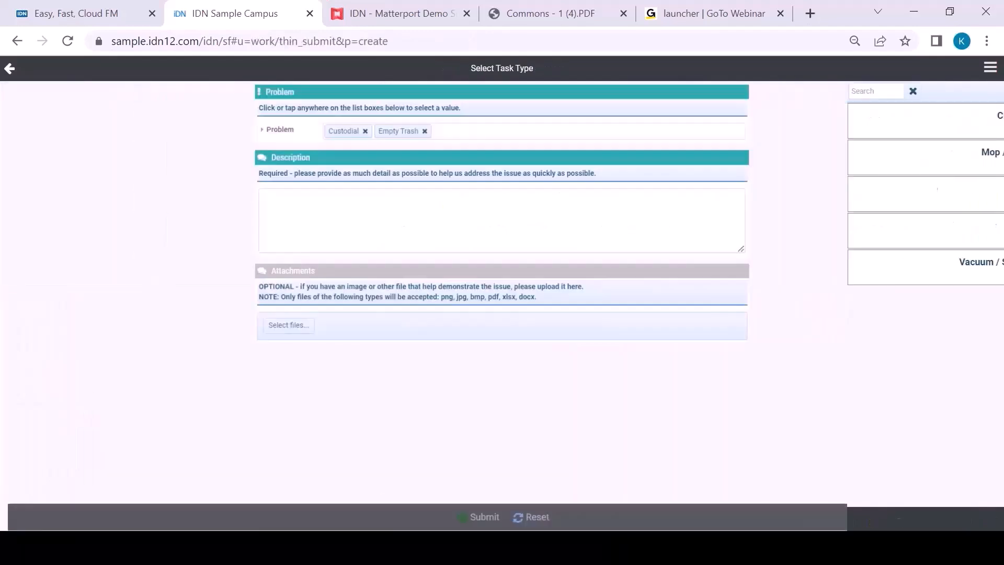
Step: Enter the description "Please also empty recycling" and submit the service request without an attachment
click(444, 220)
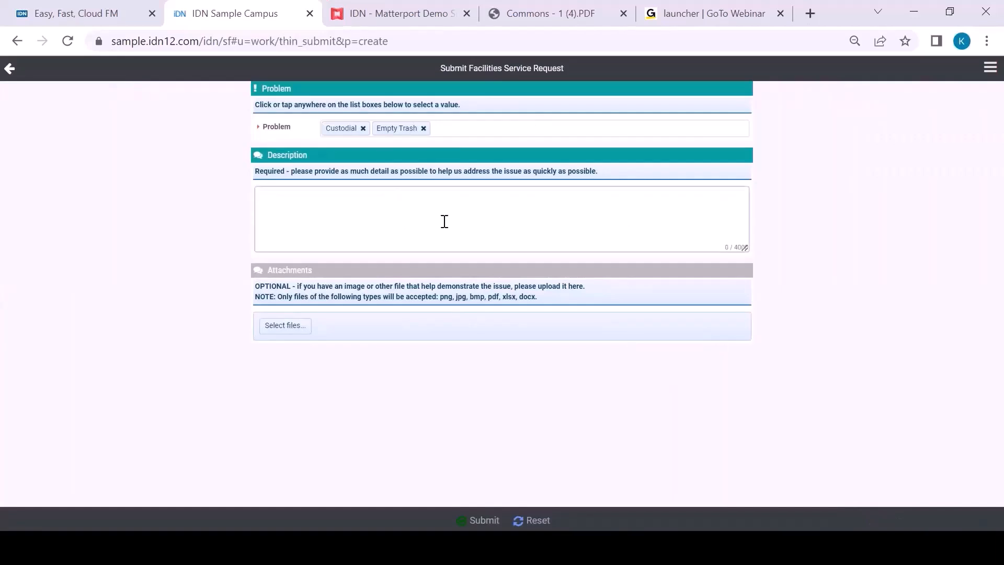
text(Please also empty recycling)
click(300, 330)
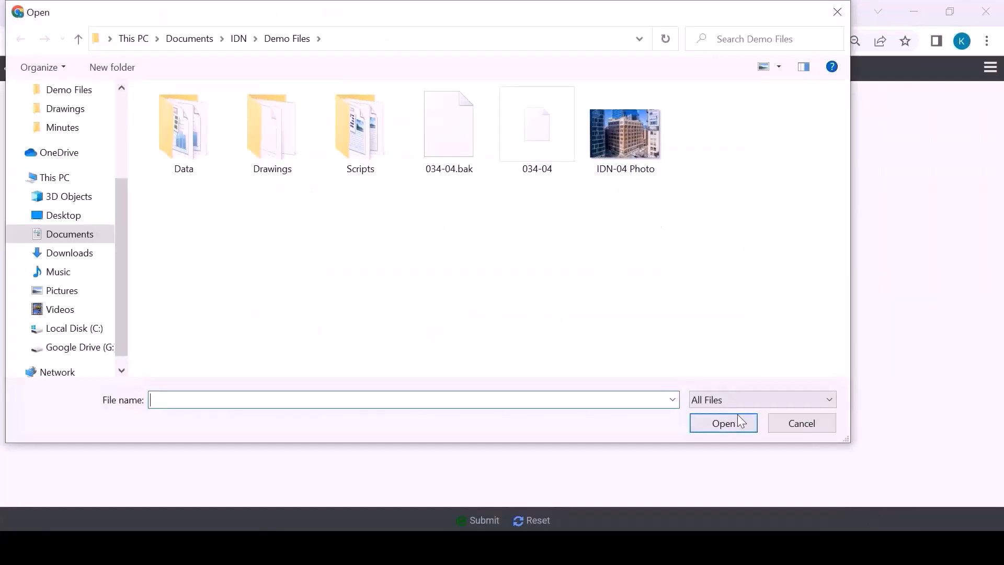
click(800, 423)
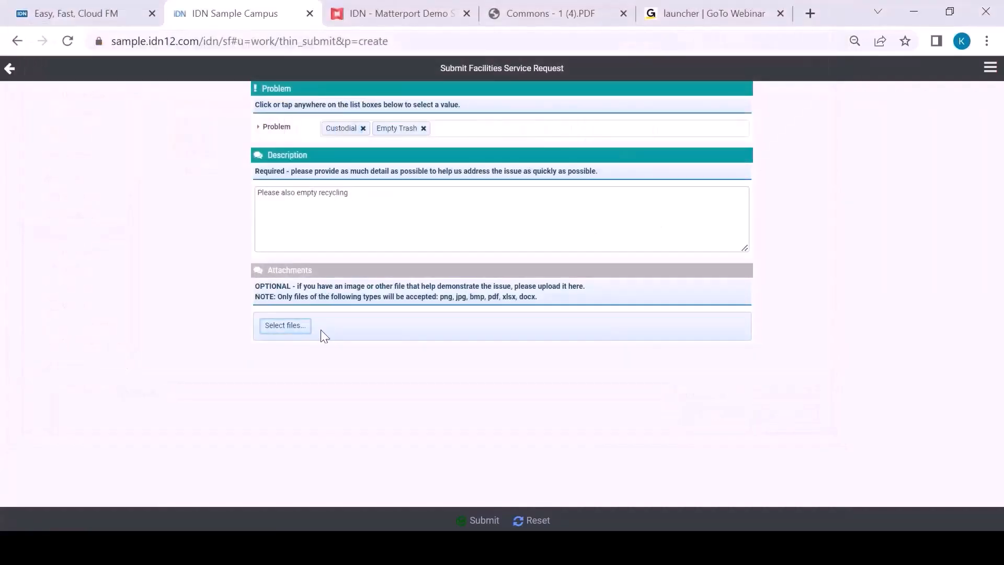
click(492, 518)
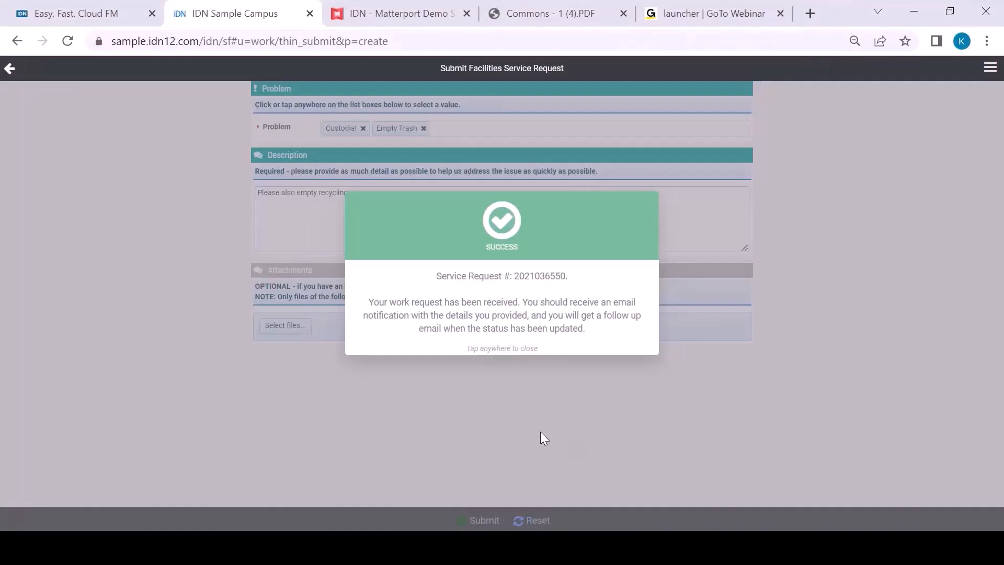
click(555, 439)
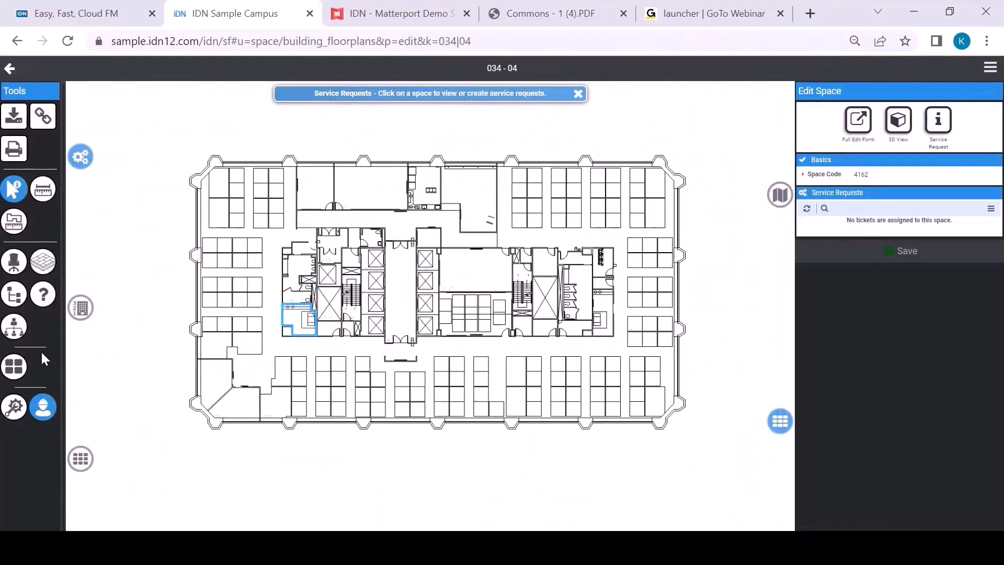
Step: Check the open tickets on the floorplan and open room 4162's Empty Trash request for viewing and editing
click(175, 155)
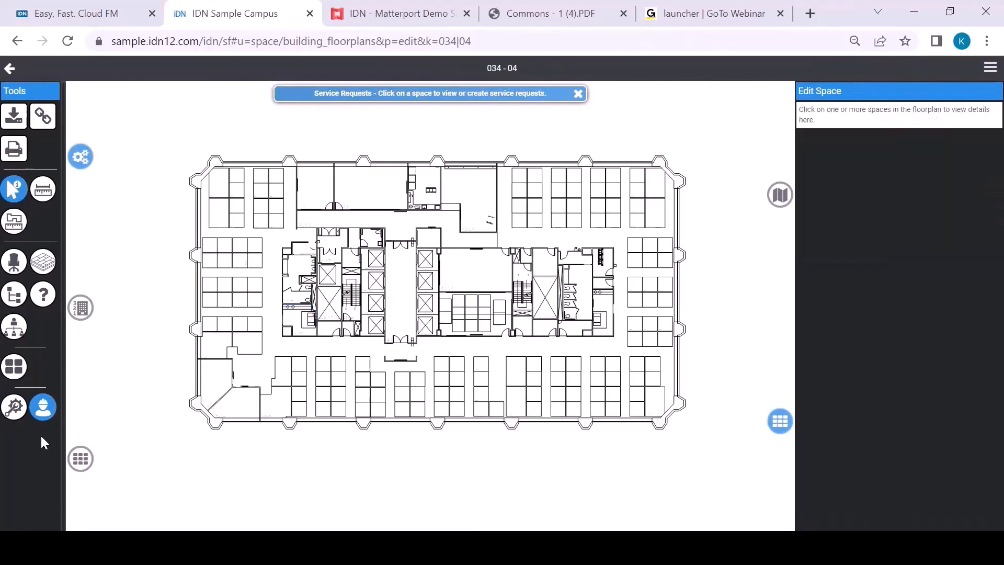
scroll(330, 355, up, 5)
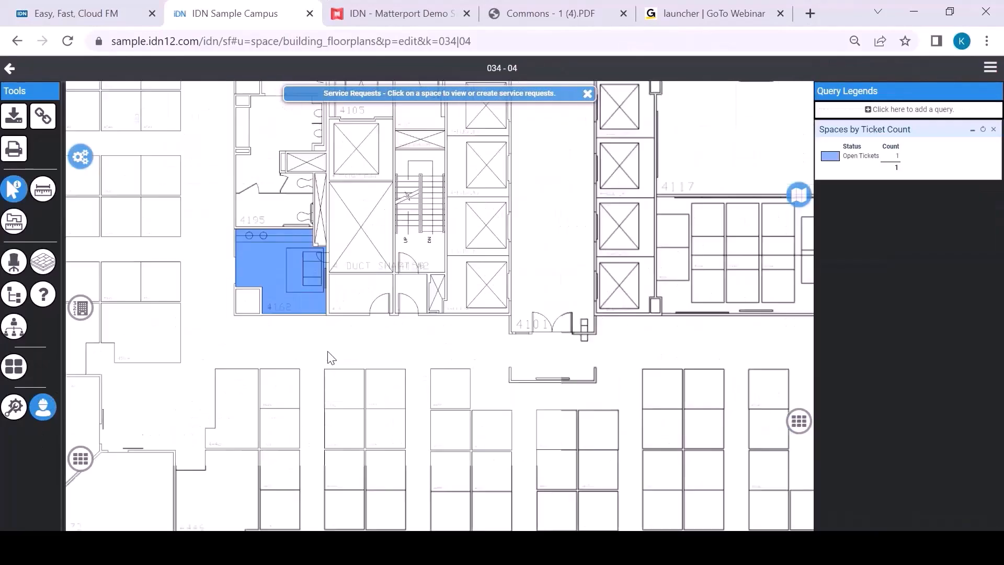
scroll(332, 360, down, 3)
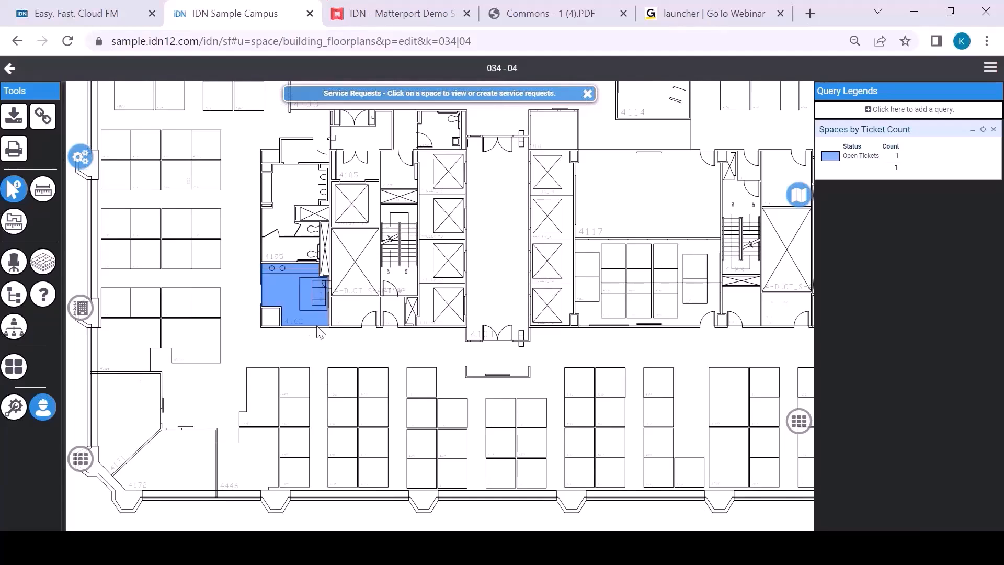
click(296, 288)
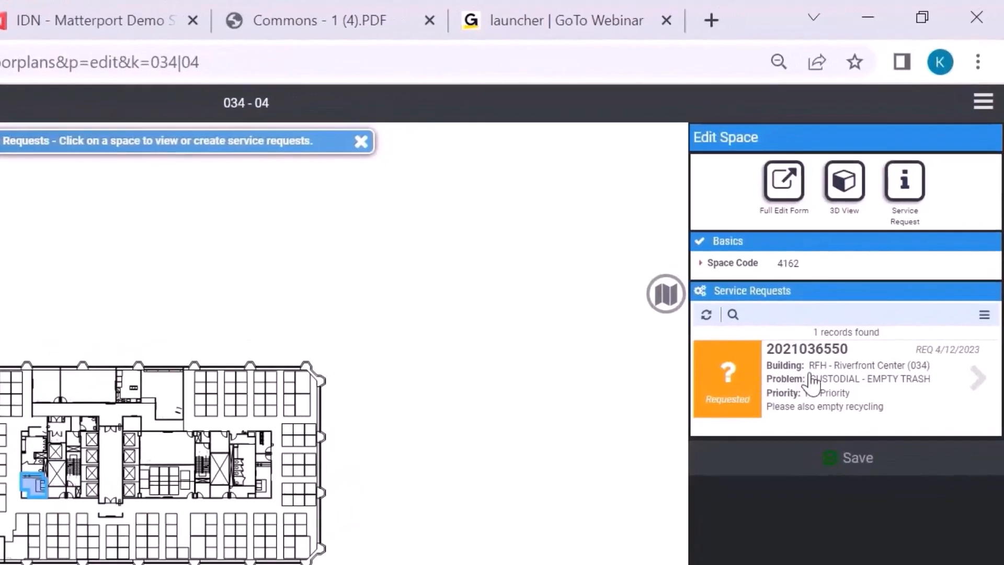
click(820, 379)
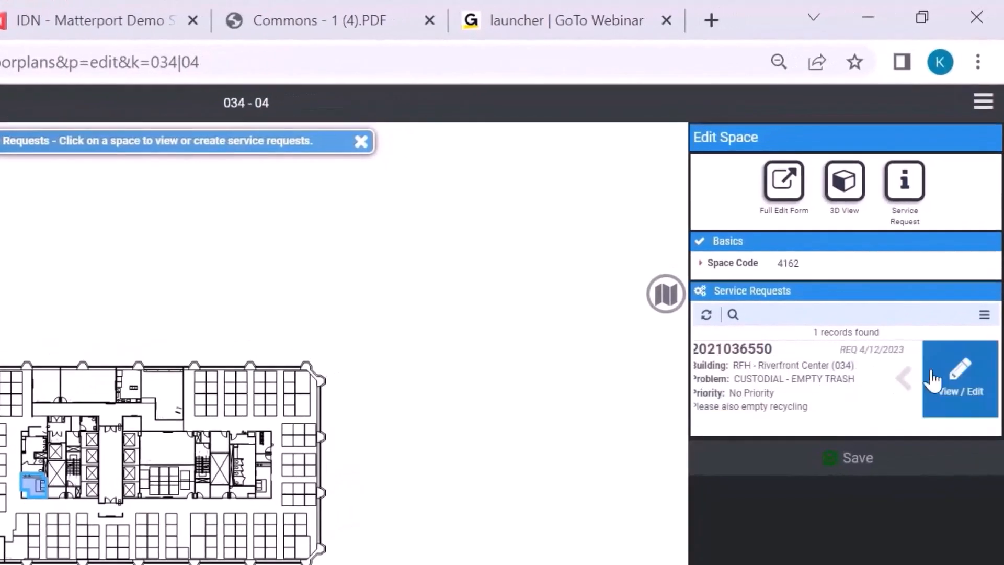
click(940, 376)
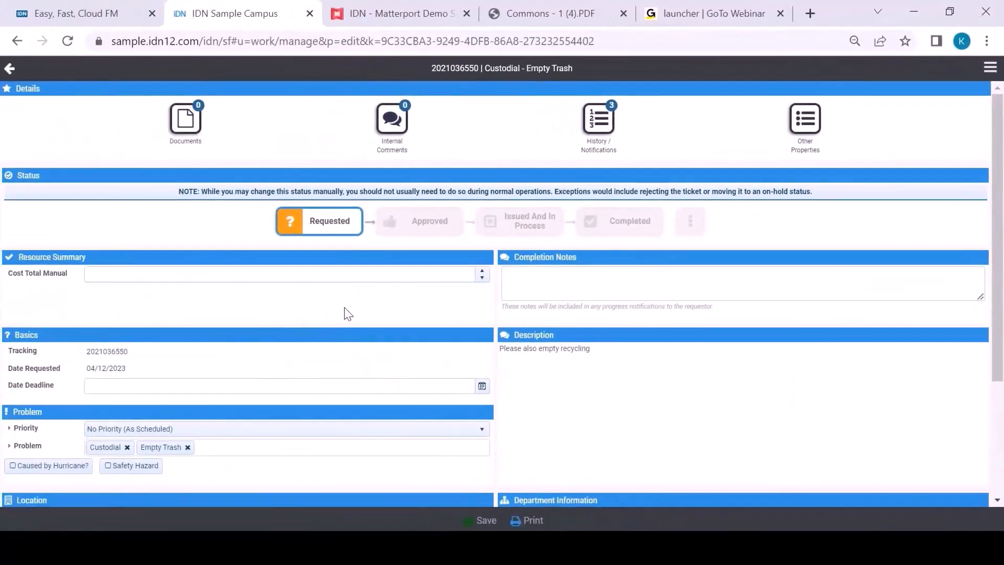
Step: Change the Empty Trash ticket's status to Approved, giving "approved" as the reason
click(425, 224)
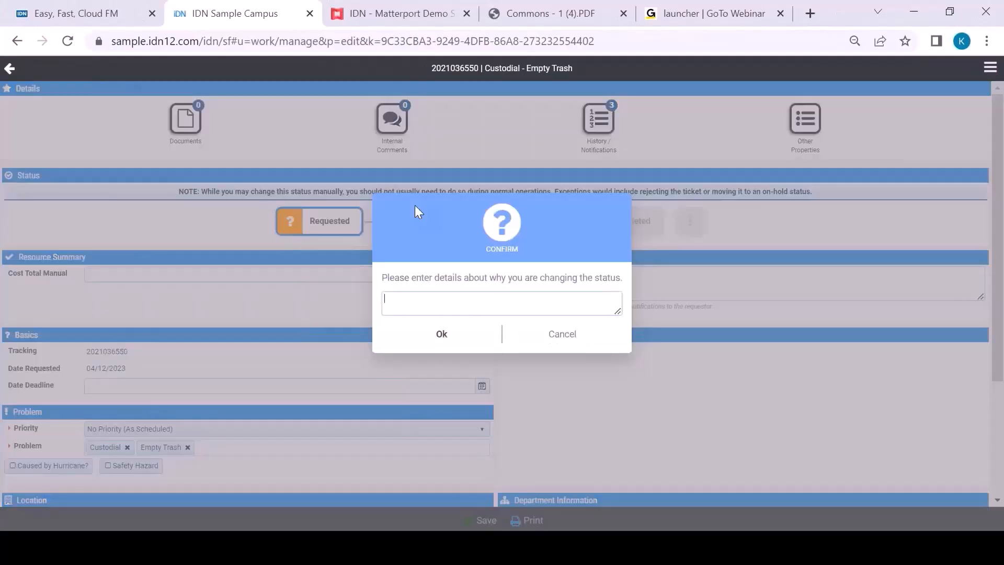
text(approved)
click(437, 333)
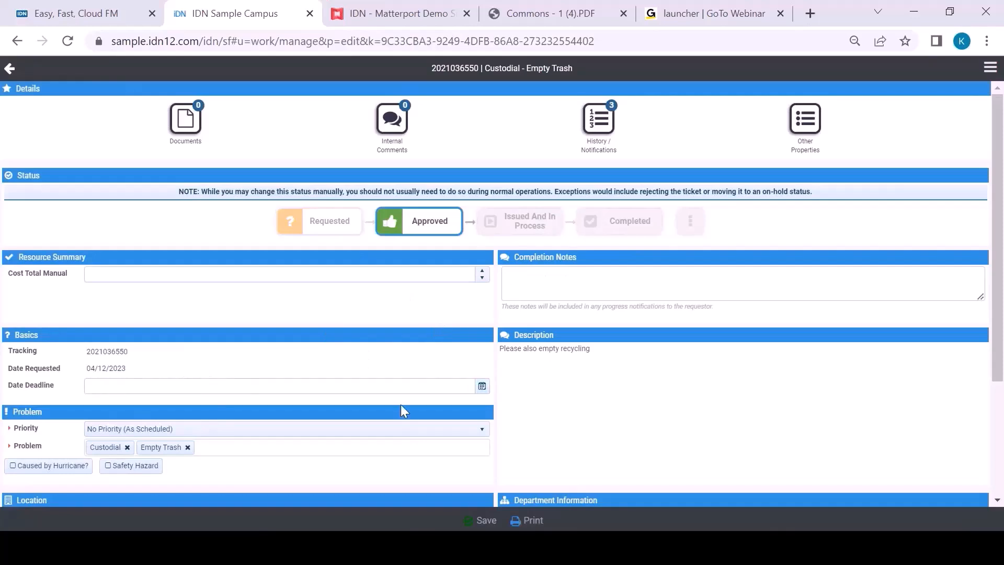
Step: Look through the ticket's details, generate its printable work order report and go to the floorplan on page 2
scroll(455, 392, down, 3)
scroll(455, 392, up, 3)
scroll(388, 385, down, 3)
click(533, 520)
click(430, 328)
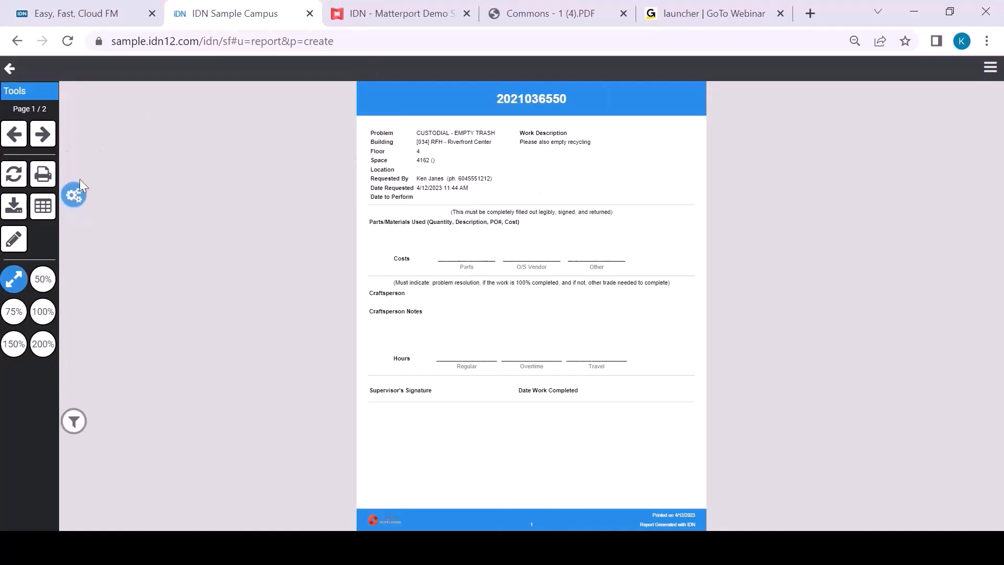
click(43, 134)
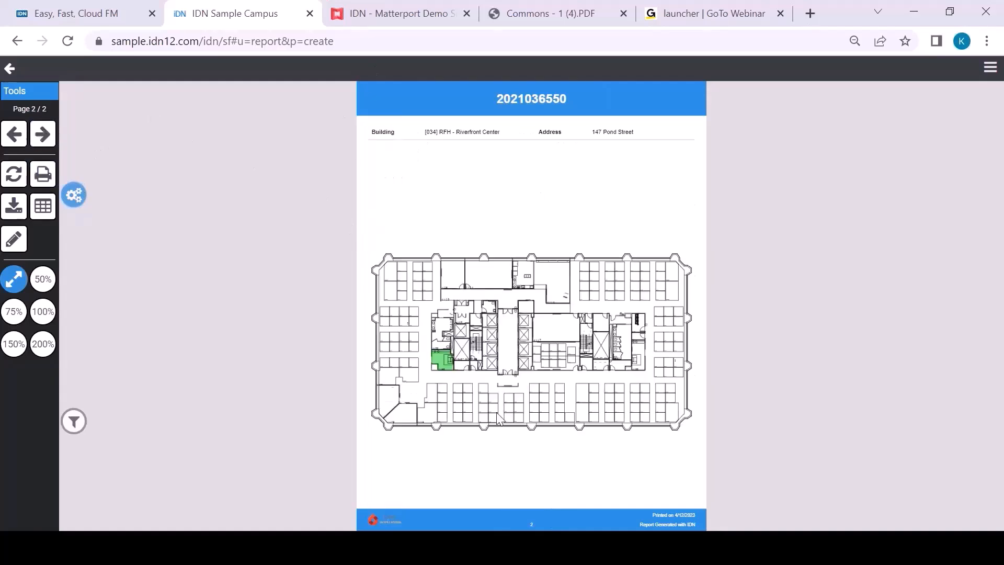